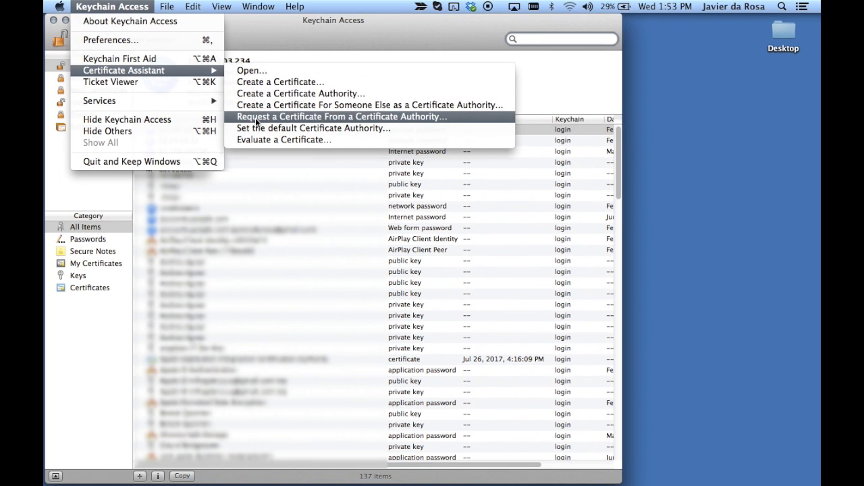
# Start a certificate request and enter the requester's e-mail address and full name as Common Name
pyautogui.click(256, 118)
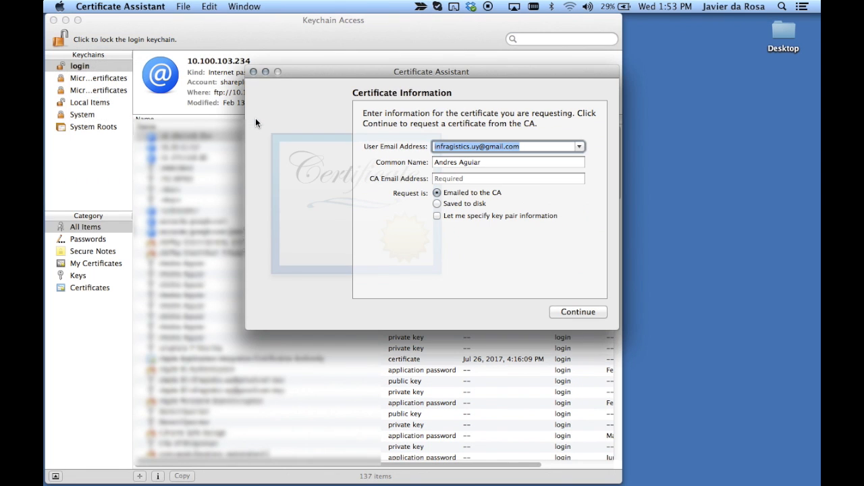
pyautogui.doubleClick(505, 147)
pyautogui.tripleClick(505, 146)
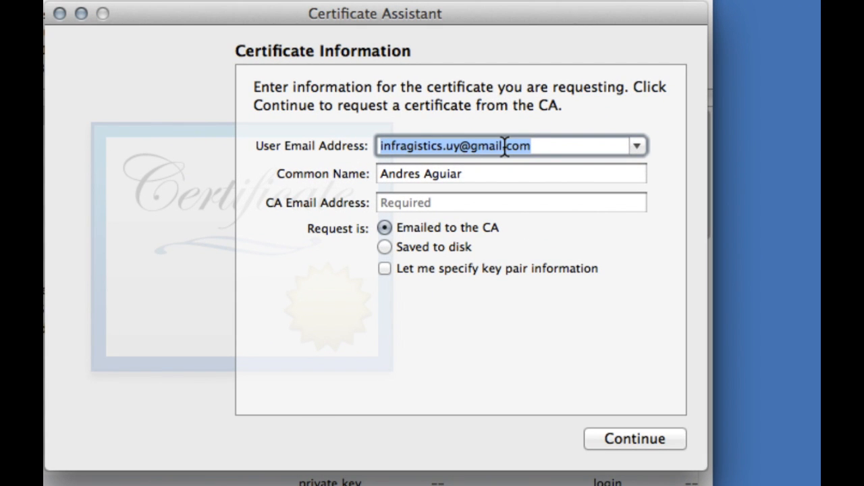
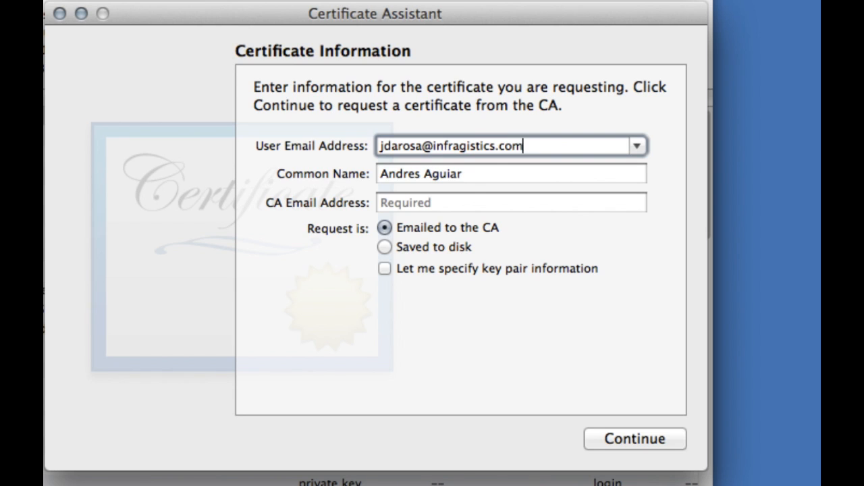
pyautogui.press('Tab')
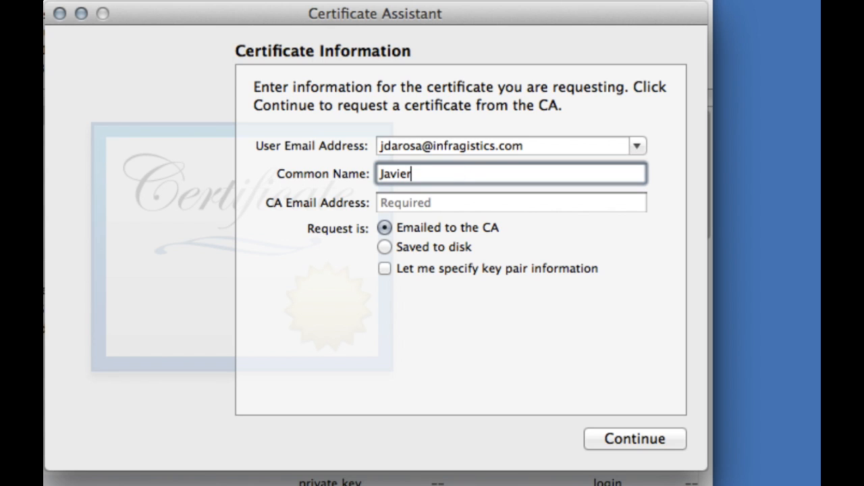
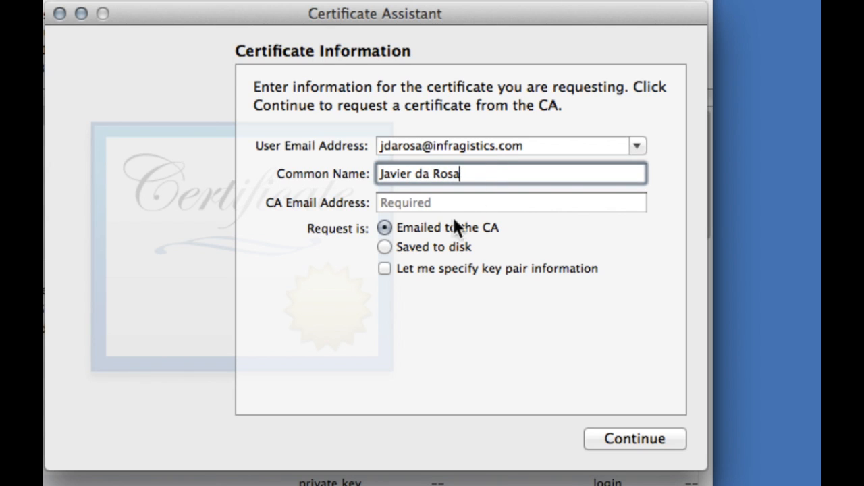
# Set the request to be saved to disk with custom key pair settings and continue
pyautogui.click(430, 245)
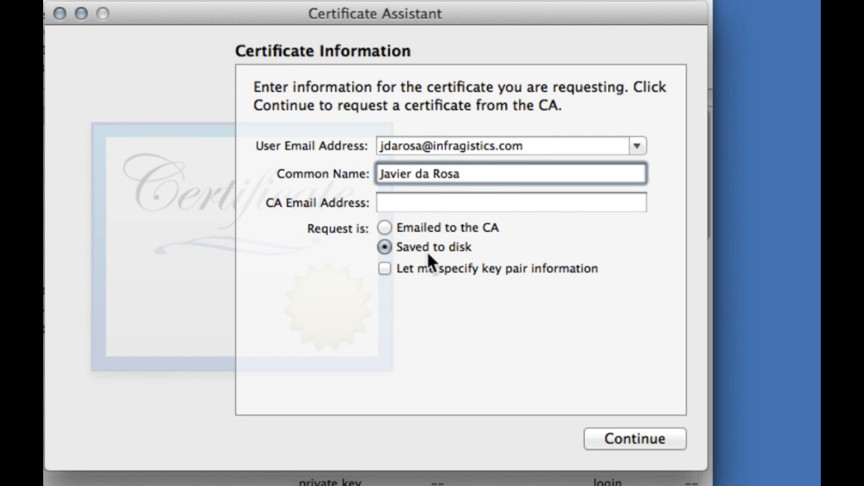
pyautogui.click(421, 265)
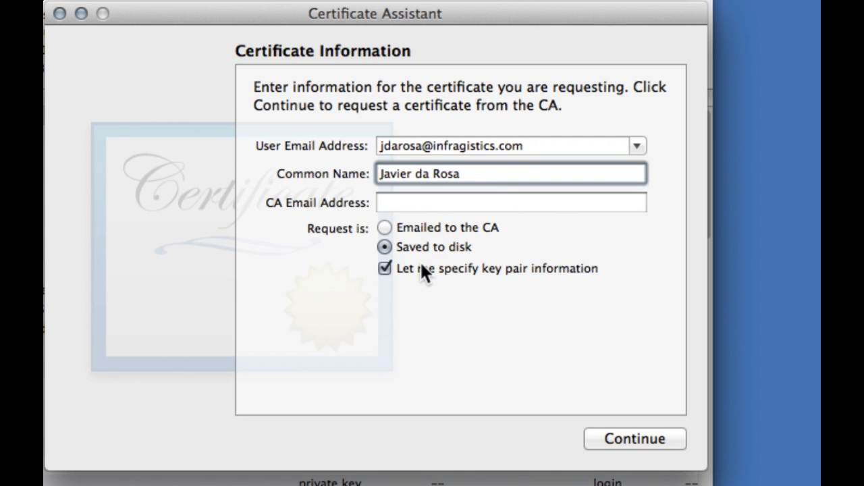
pyautogui.click(629, 434)
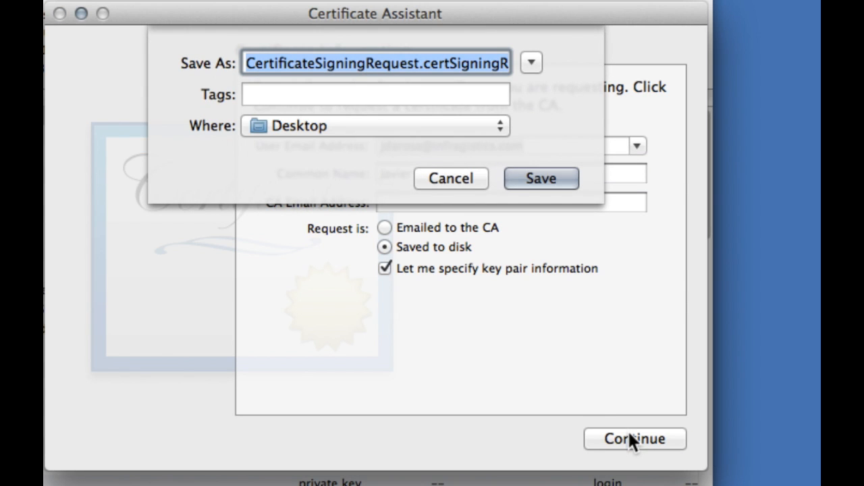
# Save CertificateSigningRequest.certSigningRequest to the Desktop with a 2048-bit RSA key, then close the Certificate Assistant
pyautogui.click(541, 178)
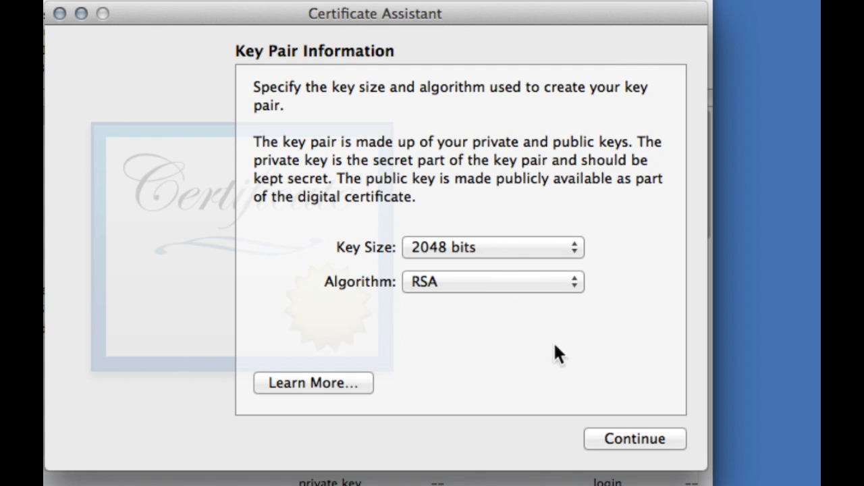
pyautogui.click(636, 439)
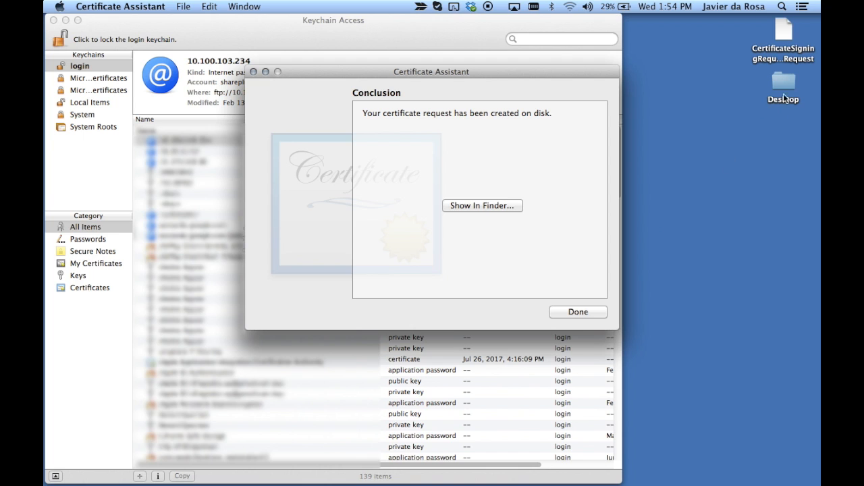
pyautogui.click(793, 50)
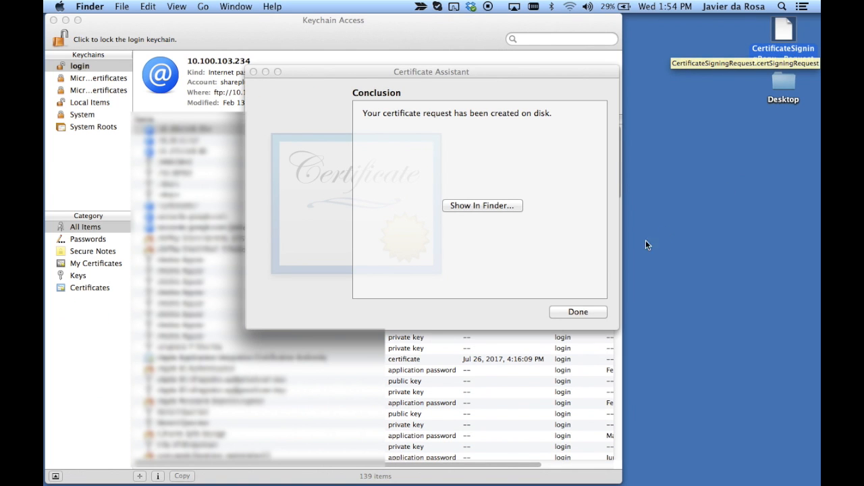
pyautogui.click(581, 312)
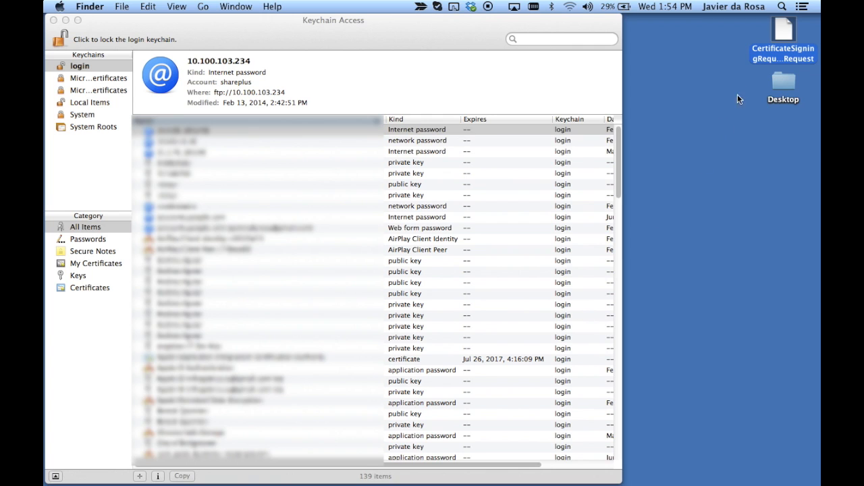
# Launch Safari from a Spotlight search for 'safa'
pyautogui.click(782, 8)
pyautogui.write('s')
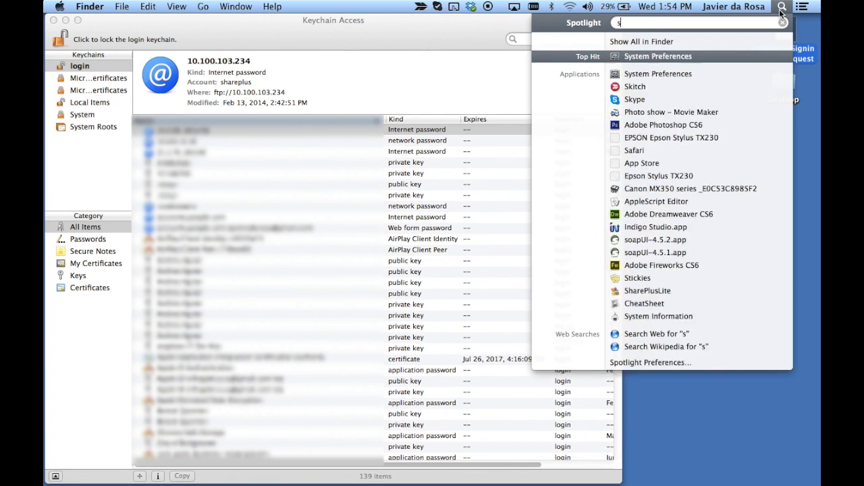
pyautogui.write('afa')
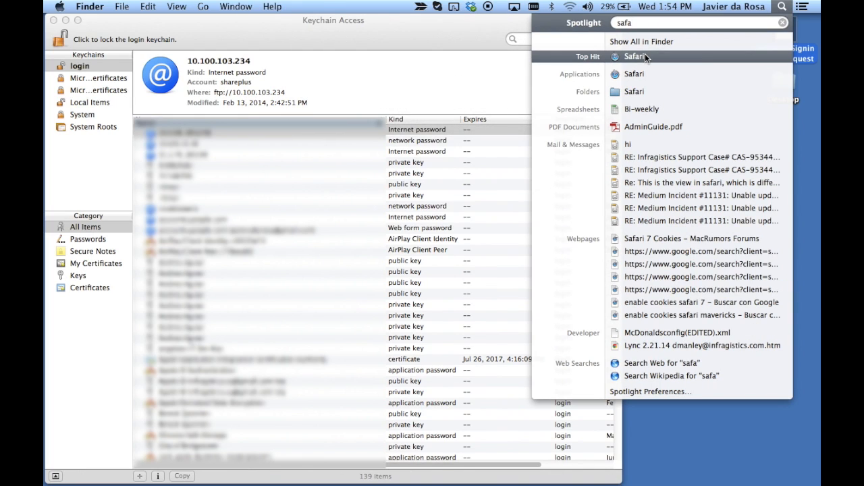
pyautogui.click(645, 59)
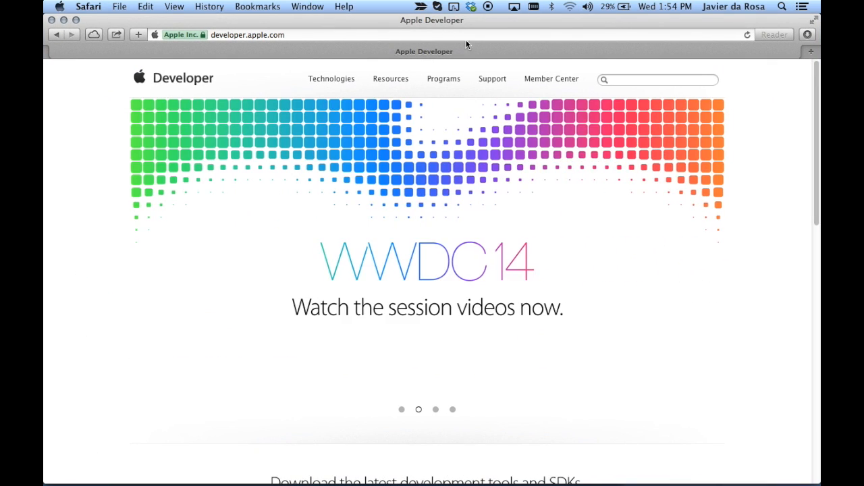
# Go to Member Center > Certificates, Identifiers & Profiles > iOS Production certificates and start adding a new certificate
pyautogui.click(291, 35)
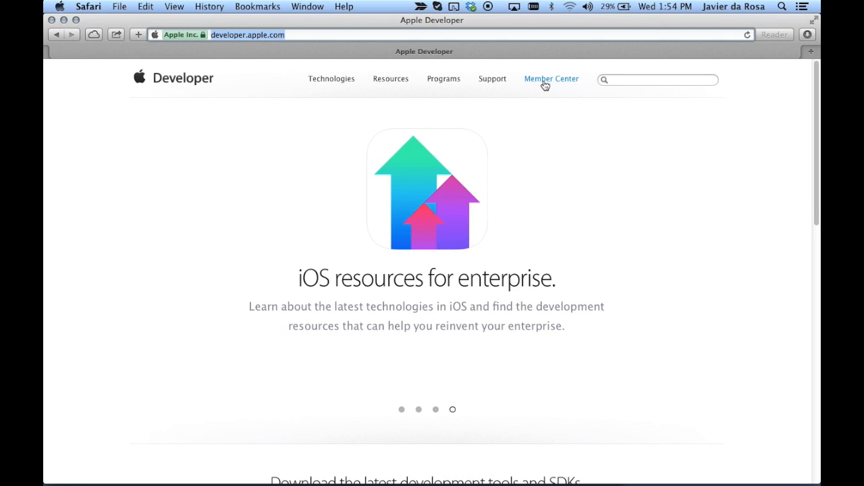
pyautogui.click(545, 83)
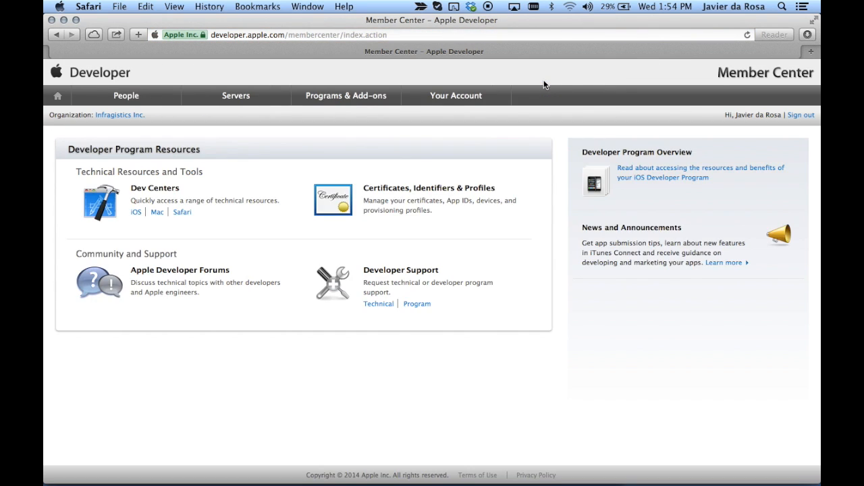
pyautogui.click(414, 204)
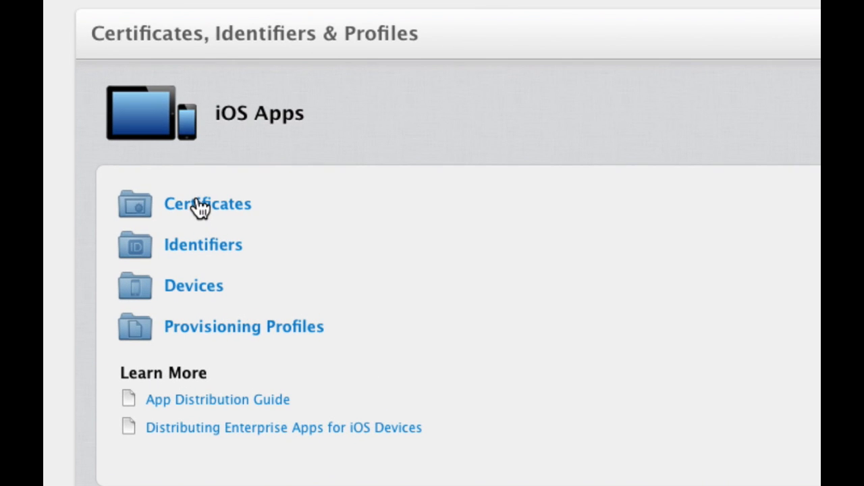
pyautogui.click(197, 206)
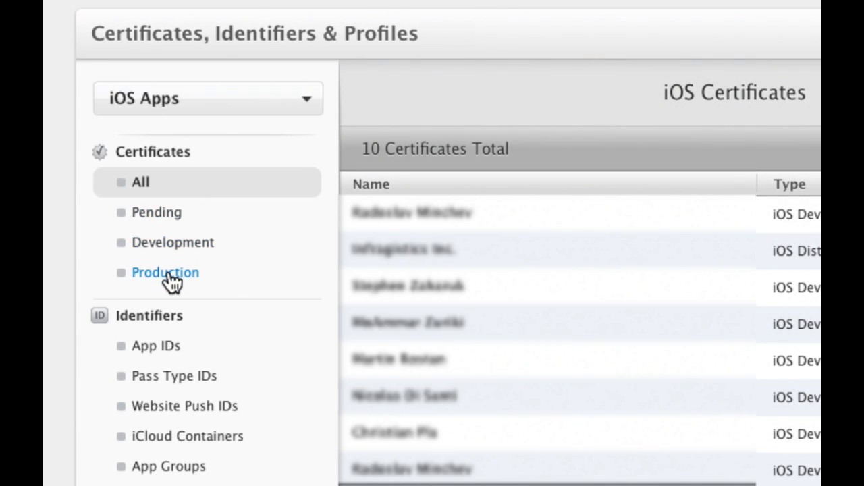
pyautogui.click(169, 275)
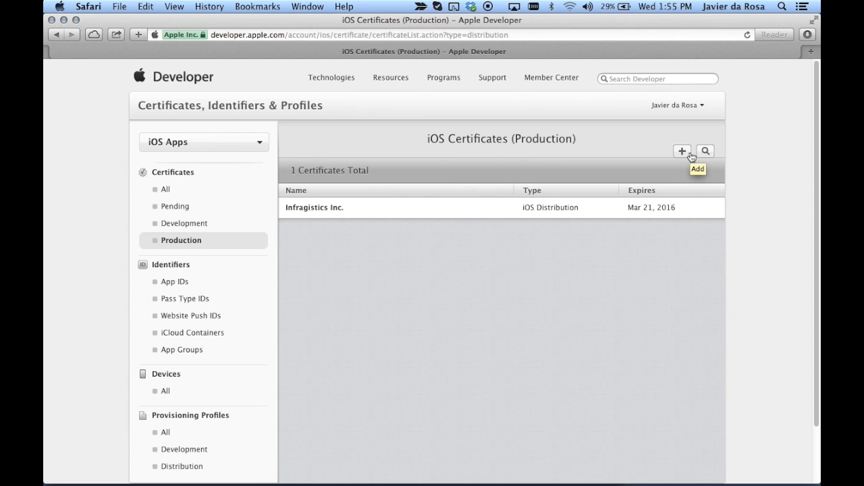
pyautogui.click(682, 152)
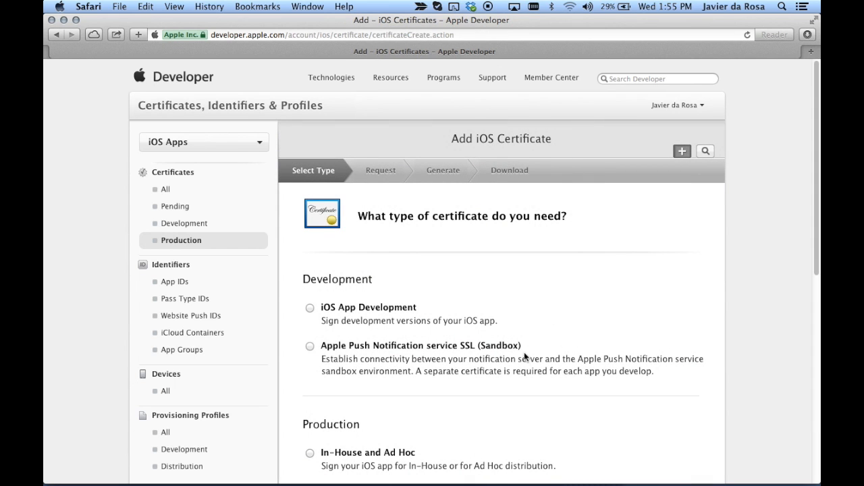
pyautogui.scroll(-5, 524, 352)
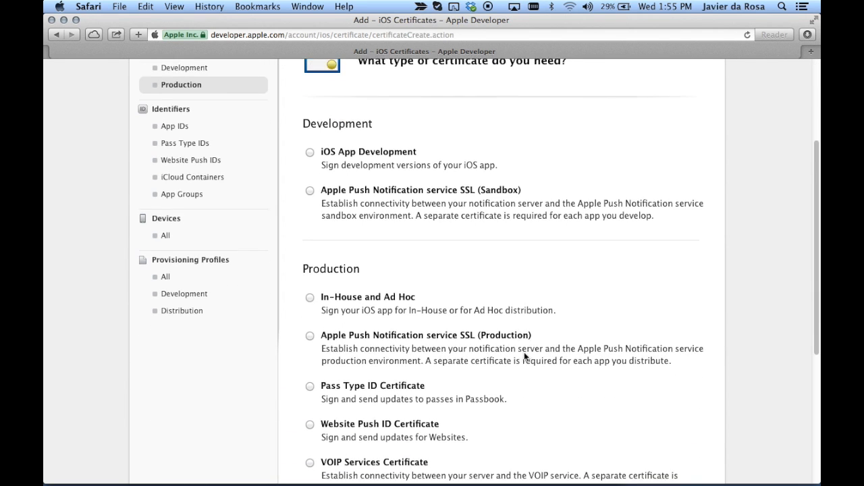
pyautogui.scroll(-3, 524, 352)
pyautogui.click(309, 216)
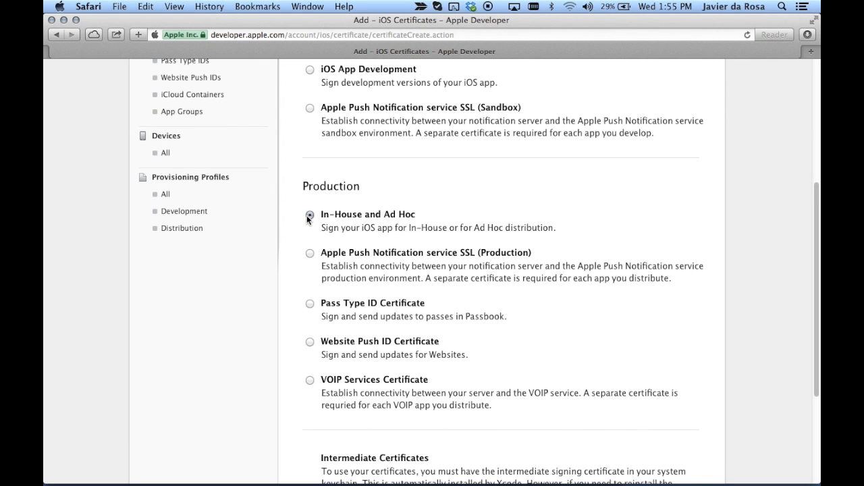
pyautogui.scroll(-5, 487, 395)
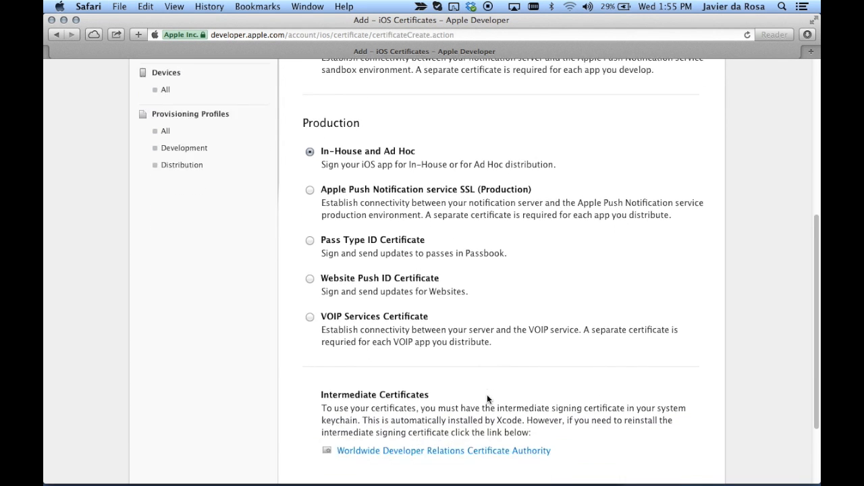
pyautogui.scroll(-2, 487, 395)
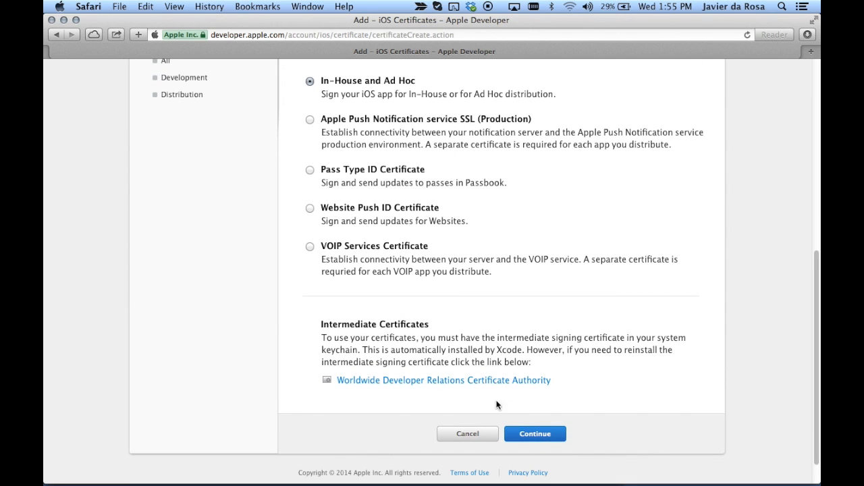
pyautogui.click(532, 439)
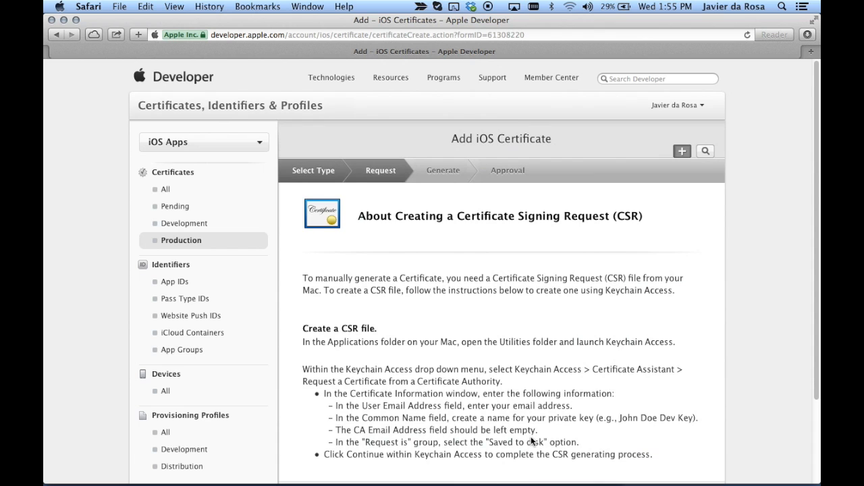
pyautogui.scroll(-3, 581, 417)
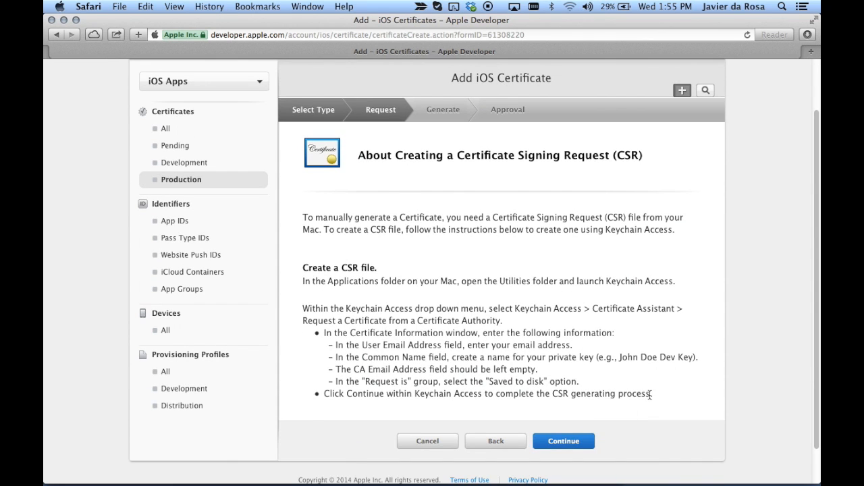
pyautogui.moveTo(655, 394); pyautogui.dragTo(302, 270)
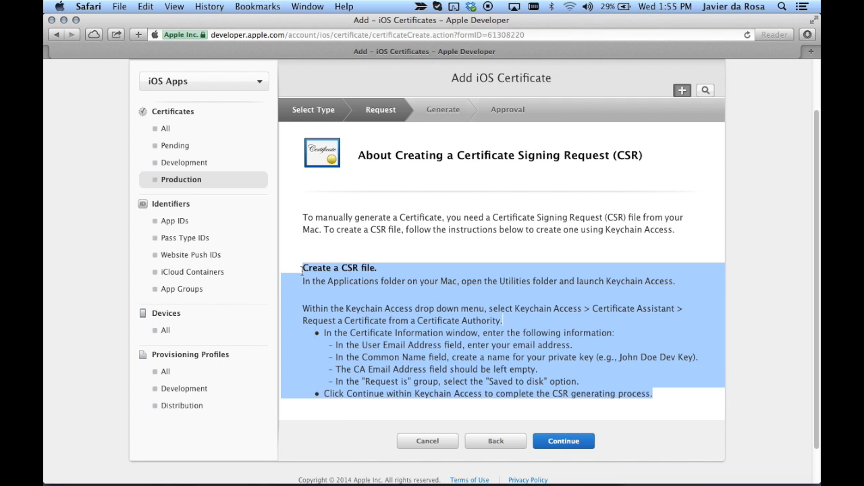
pyautogui.click(328, 297)
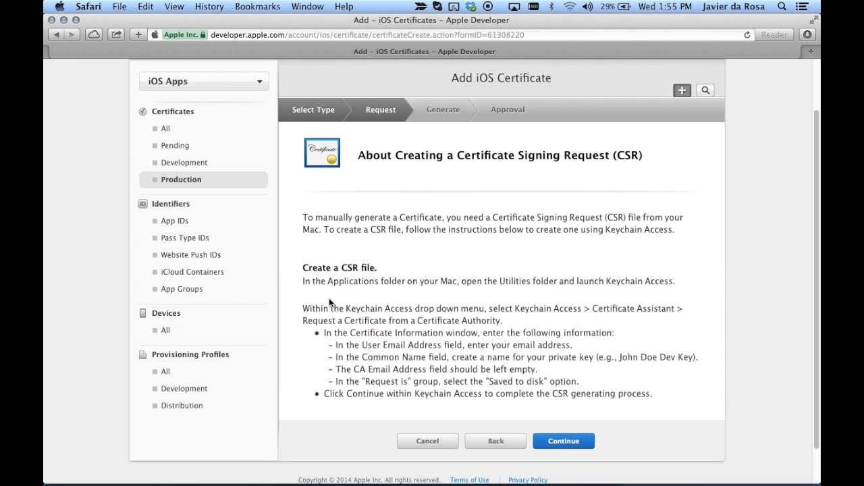
# Upload CertificateSigningRequest.certSigningRequest as the certificate signing request
pyautogui.click(564, 442)
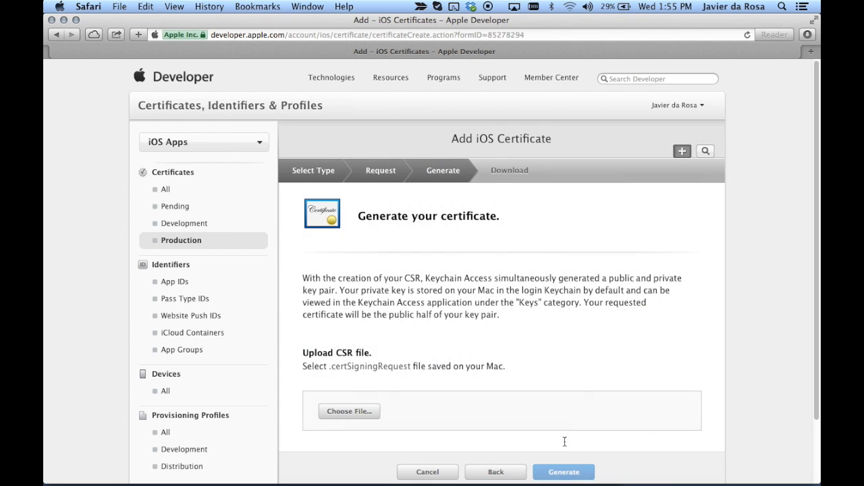
pyautogui.scroll(-2, 565, 442)
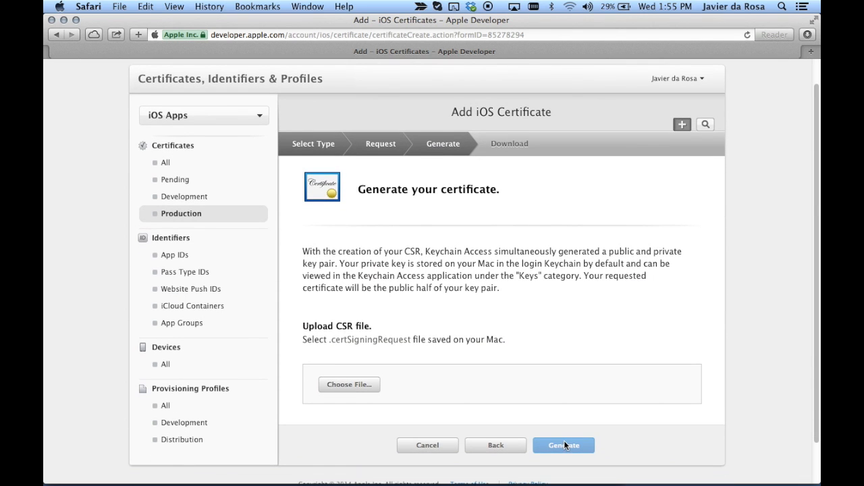
pyautogui.click(371, 385)
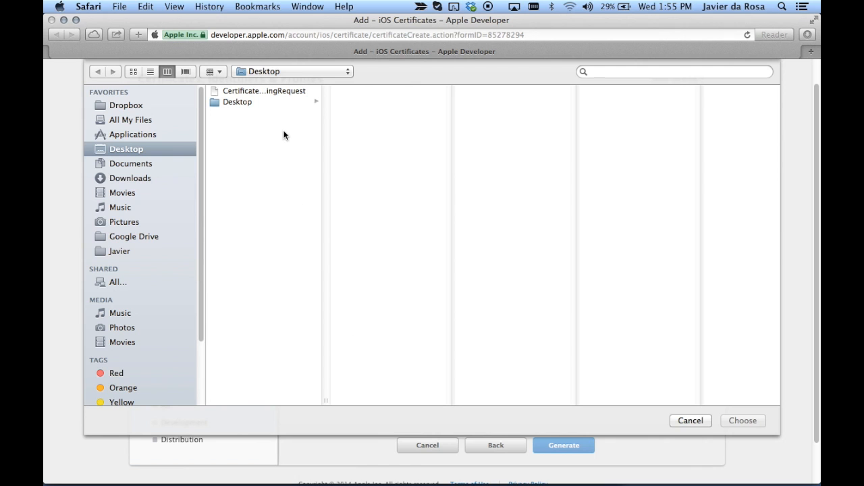
pyautogui.click(279, 94)
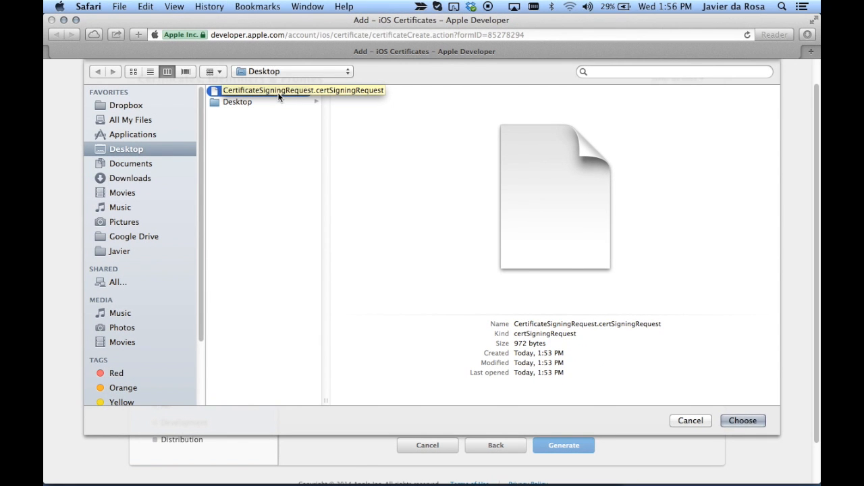
pyautogui.click(742, 421)
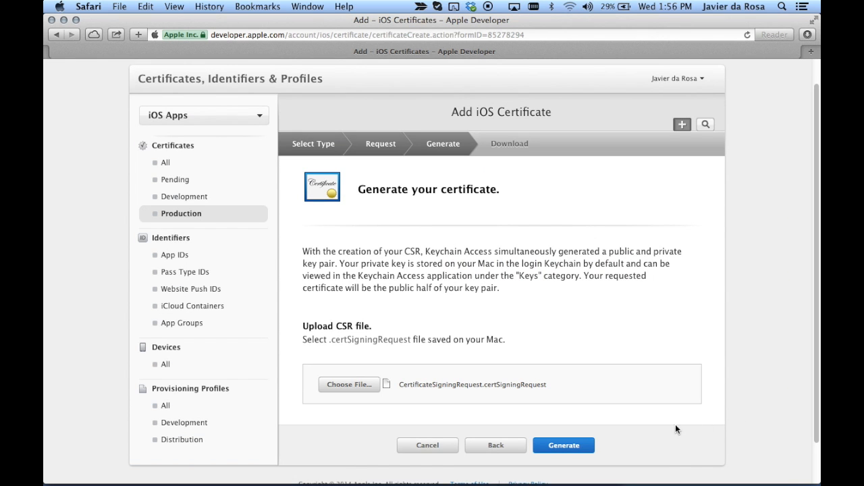
# Generate and download the iOS Distribution certificate, then minimize Safari
pyautogui.click(564, 445)
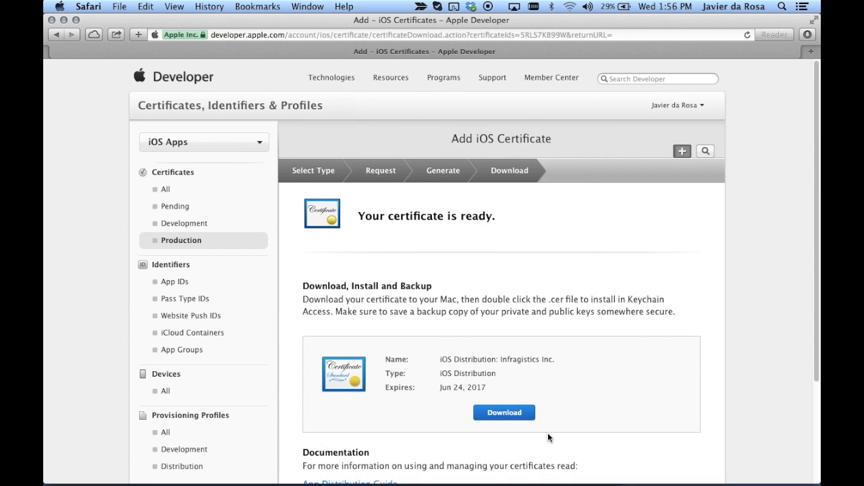
pyautogui.click(511, 418)
pyautogui.click(63, 20)
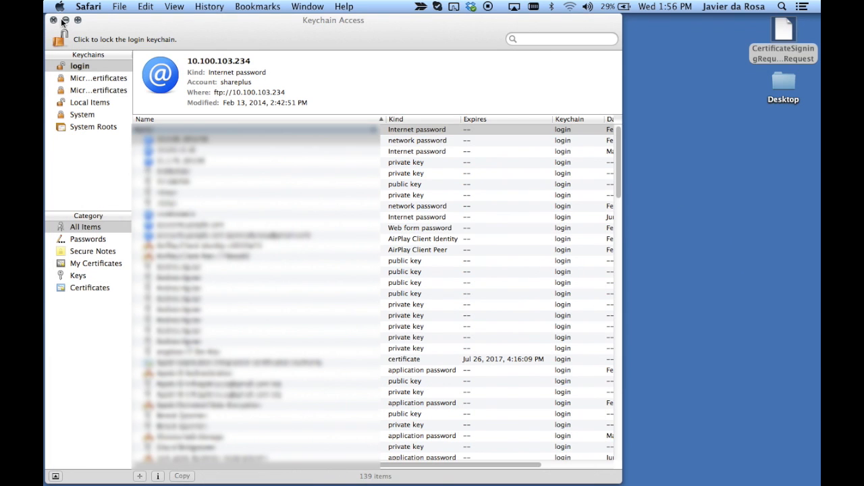
# Move ios_distribution.cer from Downloads to the desktop, import it into the keychain, and list Certificates
pyautogui.moveTo(579, 478)
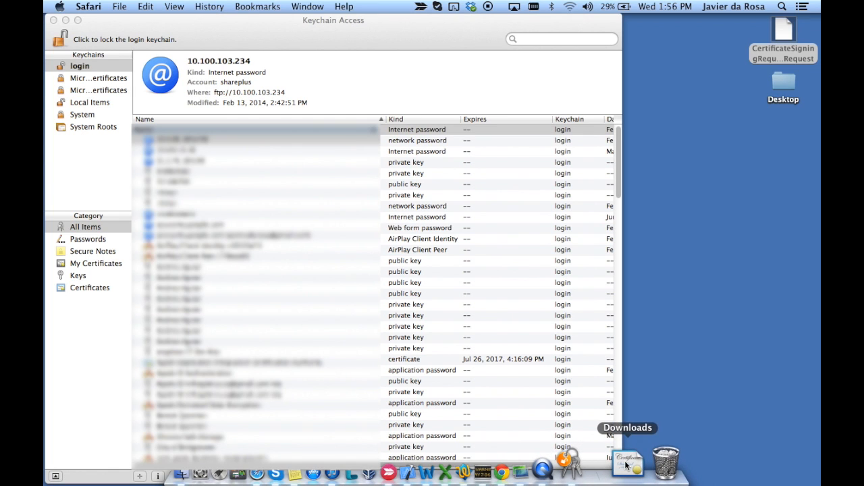
pyautogui.click(626, 465)
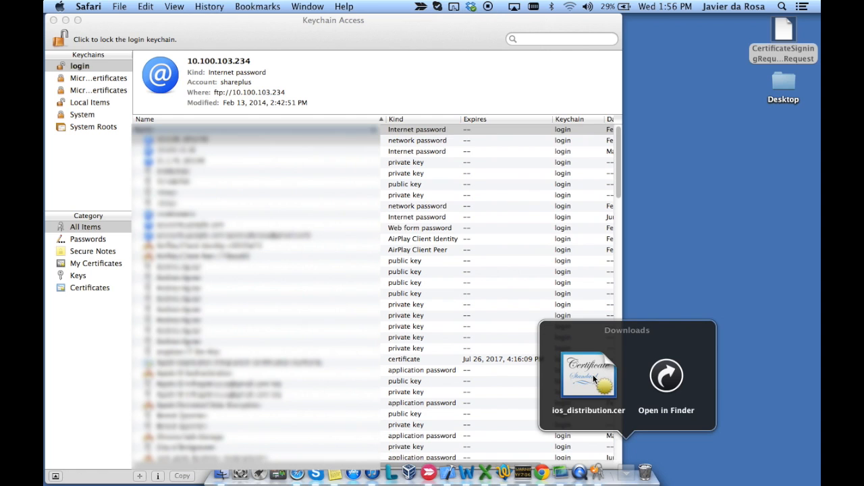
pyautogui.moveTo(594, 379); pyautogui.dragTo(791, 141)
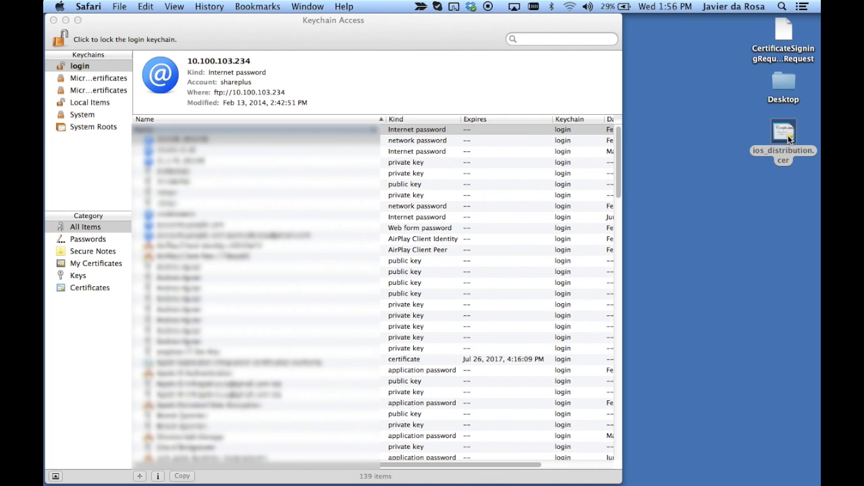
pyautogui.doubleClick(786, 135)
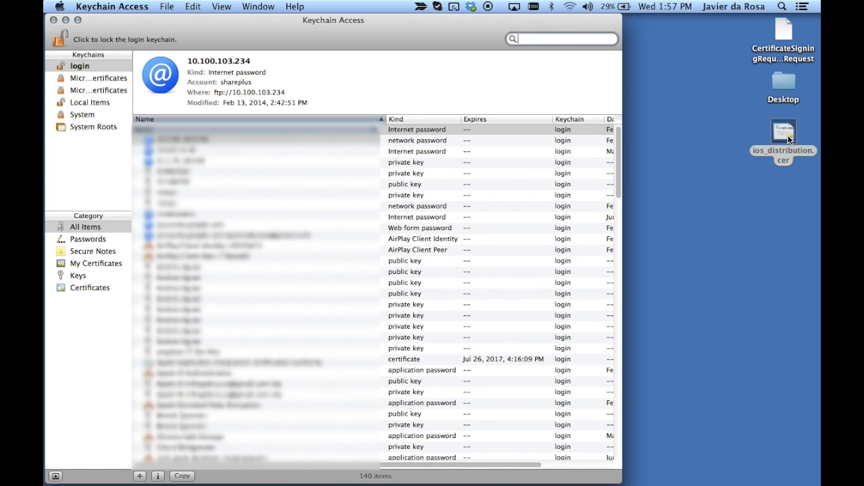
pyautogui.click(89, 286)
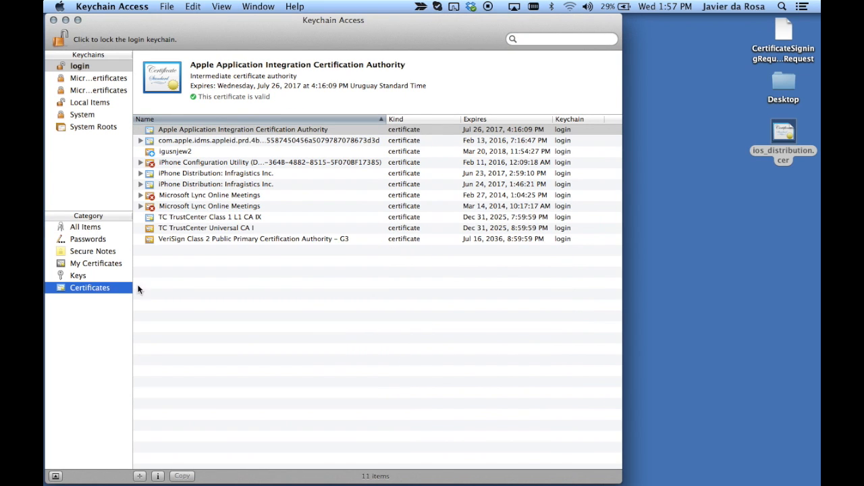
# Expand the Jun 24, 2017 iPhone Distribution: Infragistics Inc. certificate and open its context menu
pyautogui.click(139, 184)
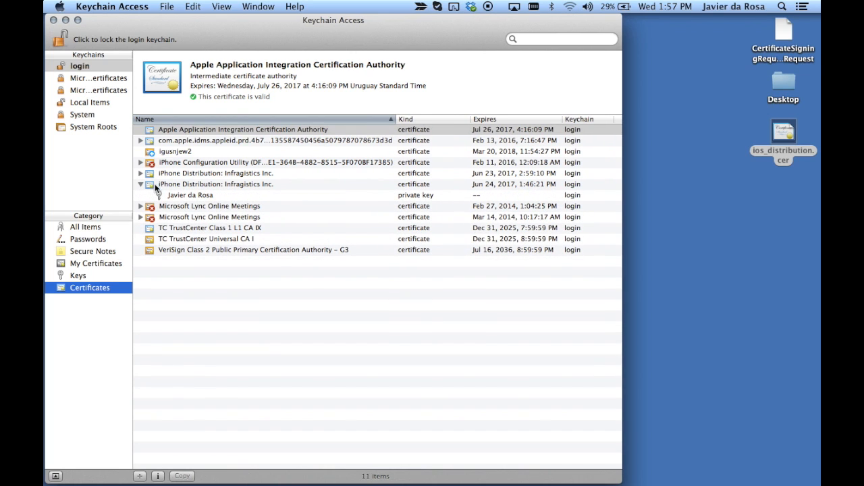
pyautogui.click(187, 186)
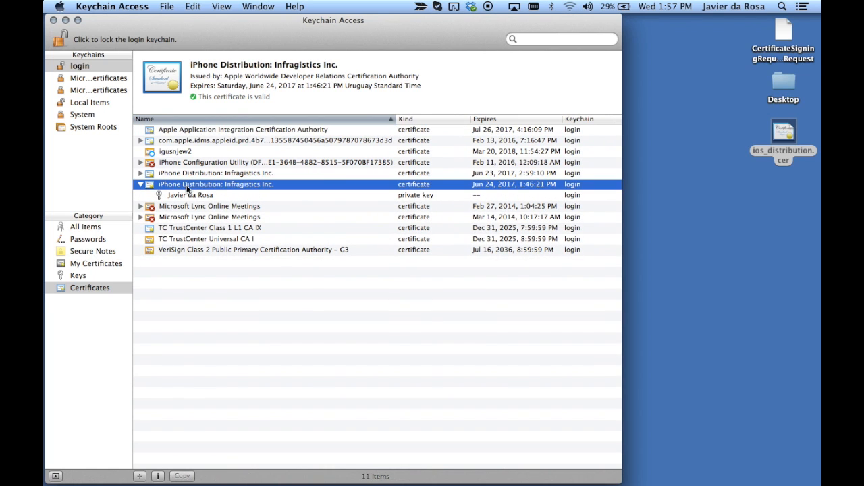
pyautogui.rightClick(187, 190)
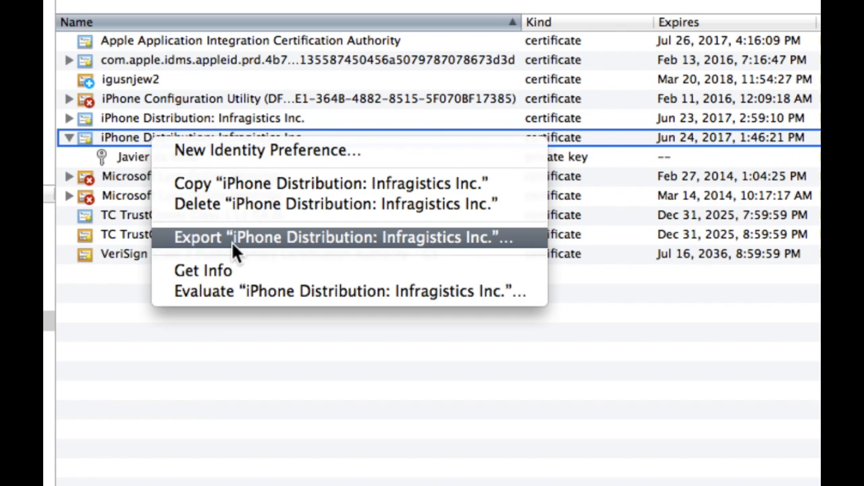
# Export the certificate to the Desktop as SharePlusDistributionCertificate.p12
pyautogui.click(231, 240)
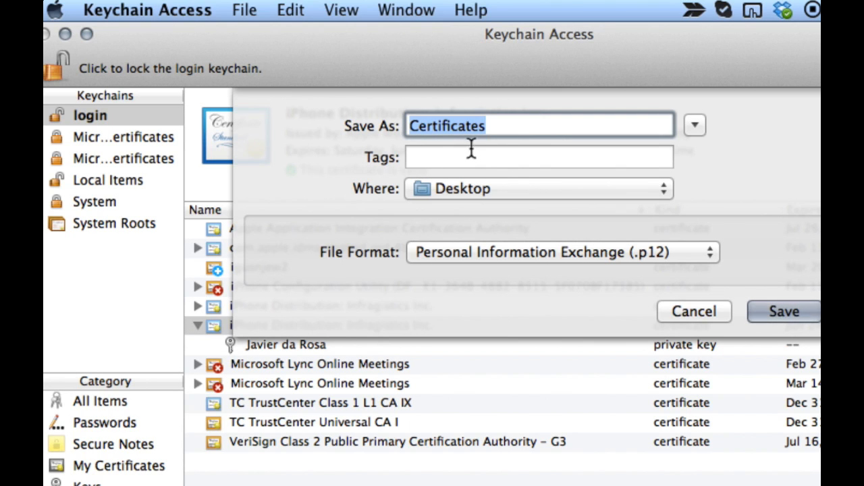
pyautogui.click(493, 133)
pyautogui.moveTo(492, 131); pyautogui.dragTo(402, 131)
pyautogui.write('ShareP')
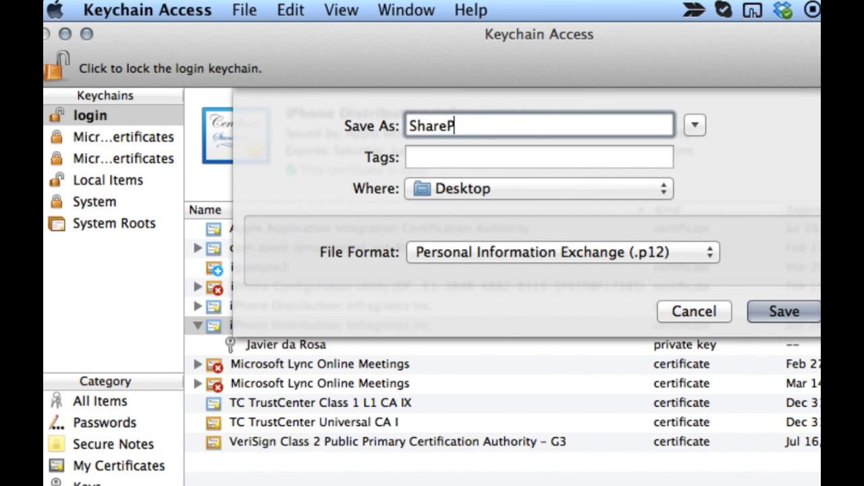
pyautogui.write('lusDis')
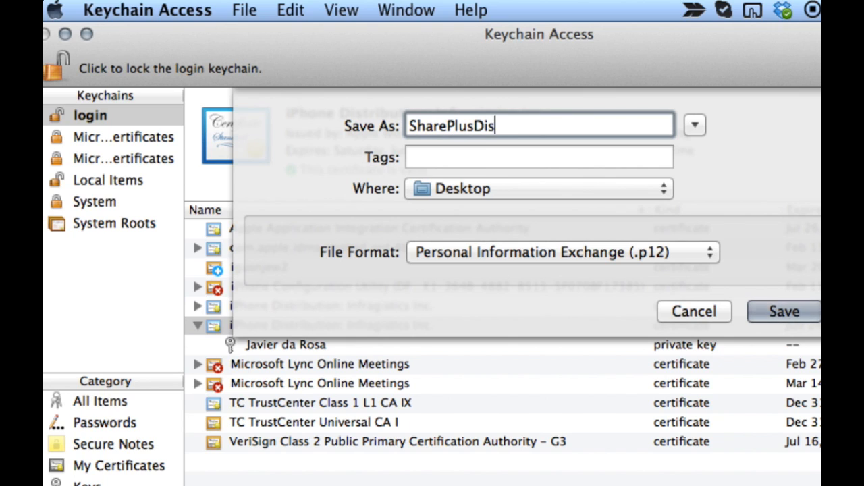
pyautogui.write('tributionC')
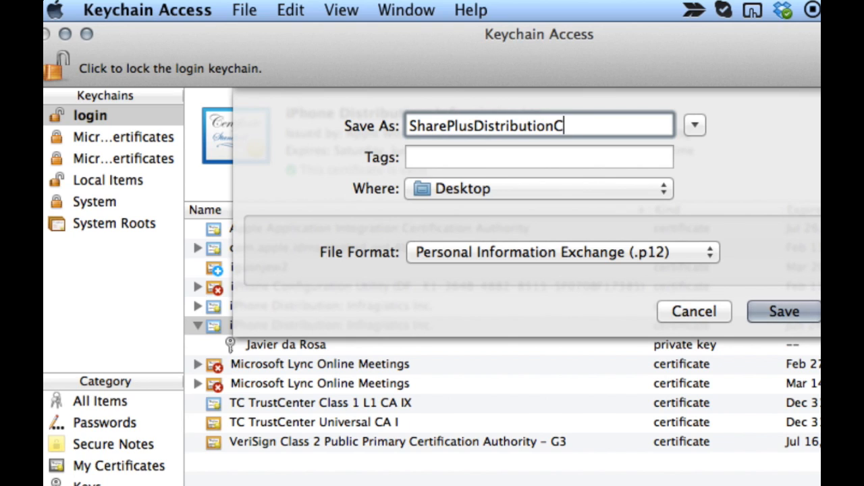
pyautogui.write('ertificate')
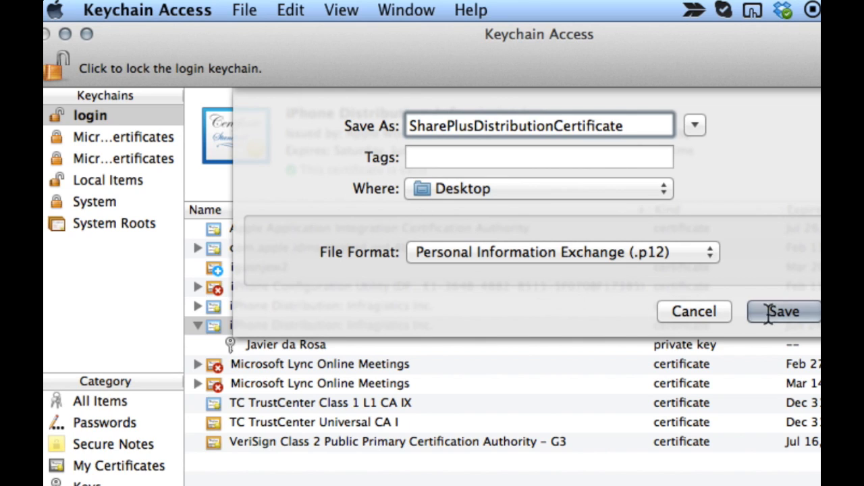
pyautogui.click(782, 312)
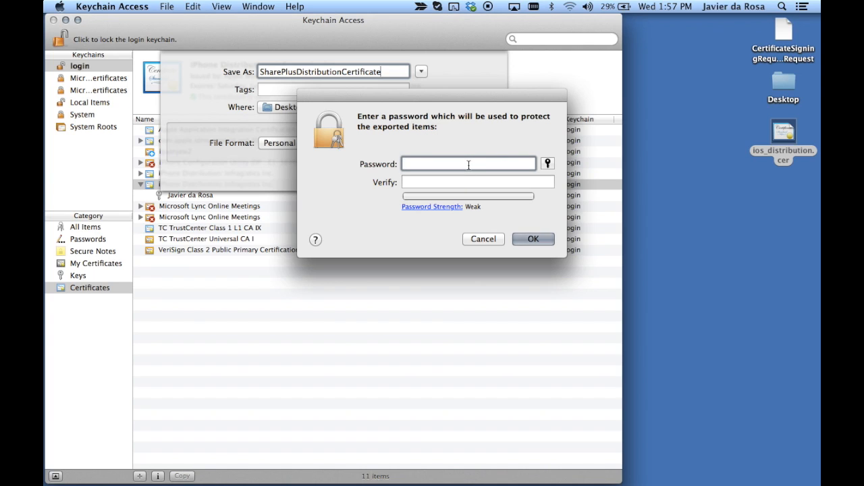
# Confirm the export password step and allow the private key export with the login password
pyautogui.click(461, 181)
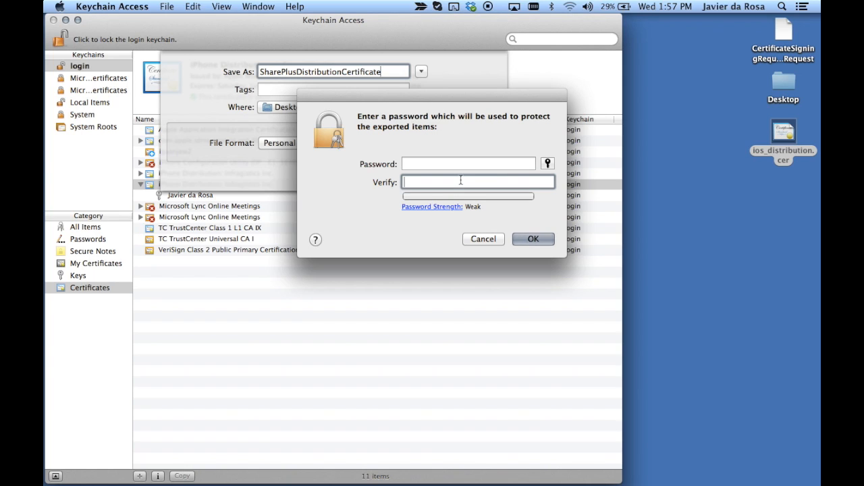
pyautogui.click(550, 240)
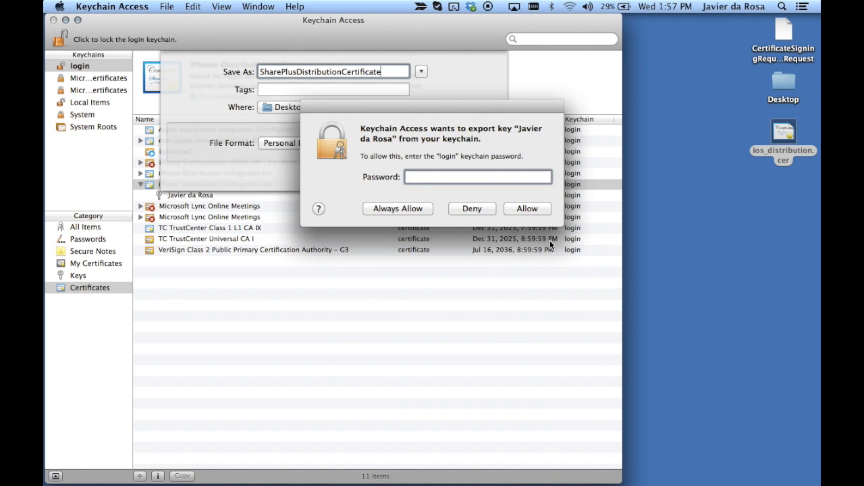
pyautogui.write('•••••••')
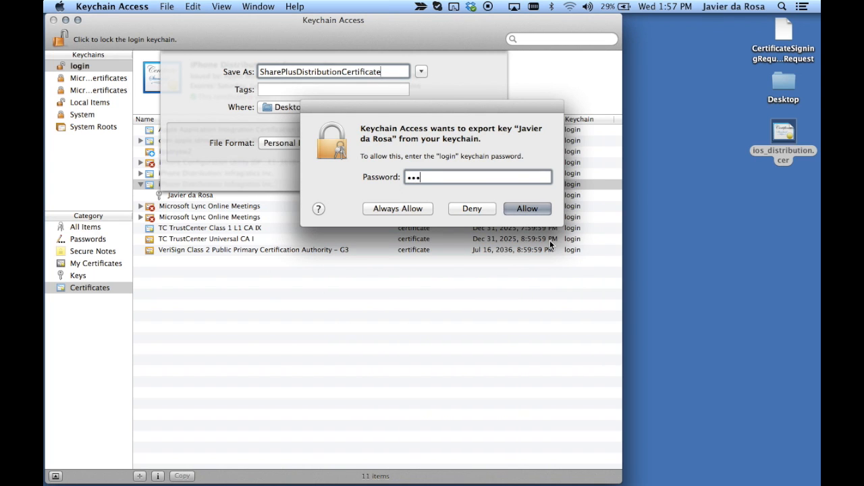
pyautogui.write('•••••')
pyautogui.click(528, 209)
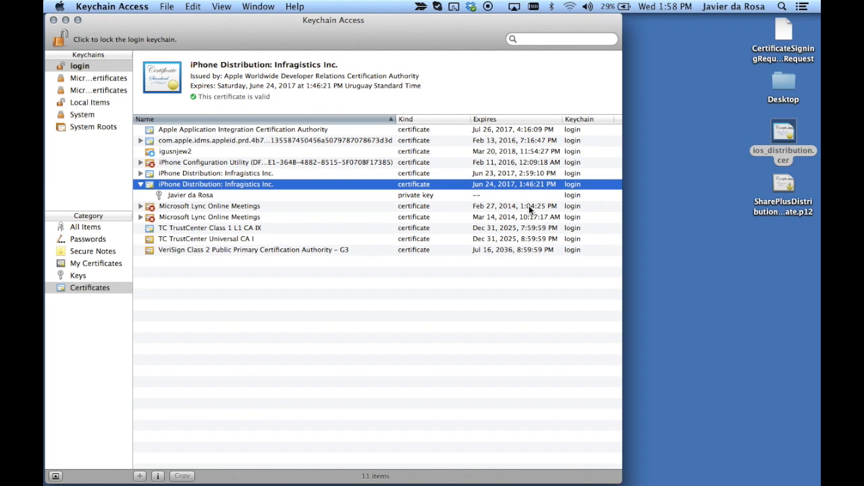
# Check SharePlusDistributionCertificate.p12 on the Desktop and restore the Safari window from the Dock
pyautogui.click(783, 189)
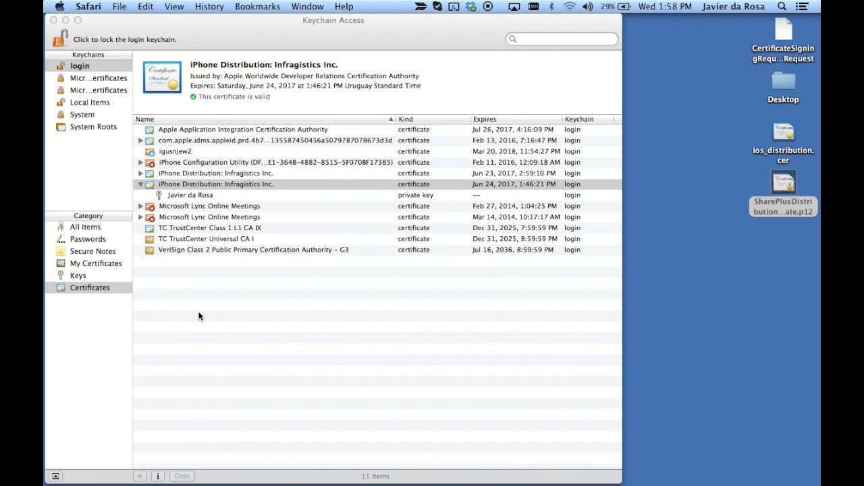
pyautogui.moveTo(220, 484)
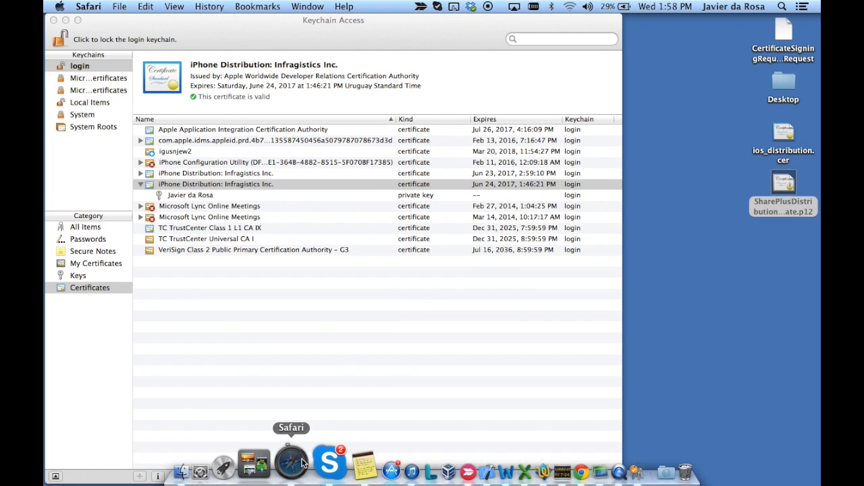
pyautogui.click(302, 462)
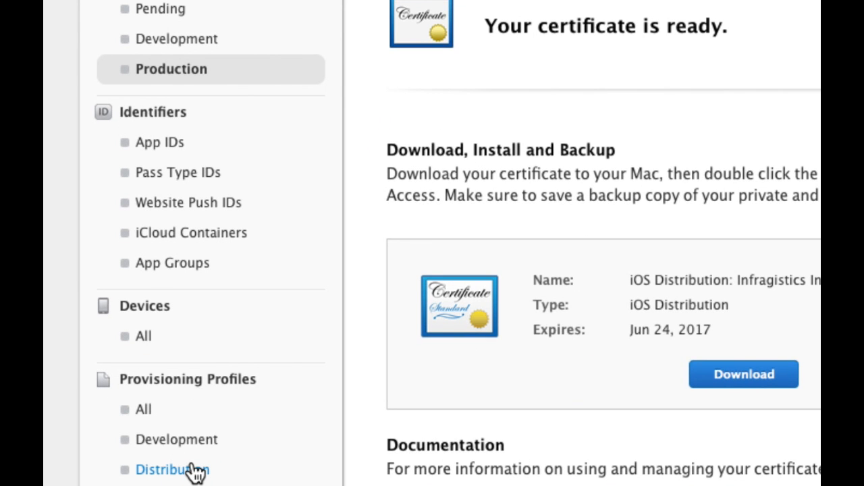
# Under Distribution provisioning profiles, add a new In House profile and continue to App ID selection
pyautogui.click(194, 471)
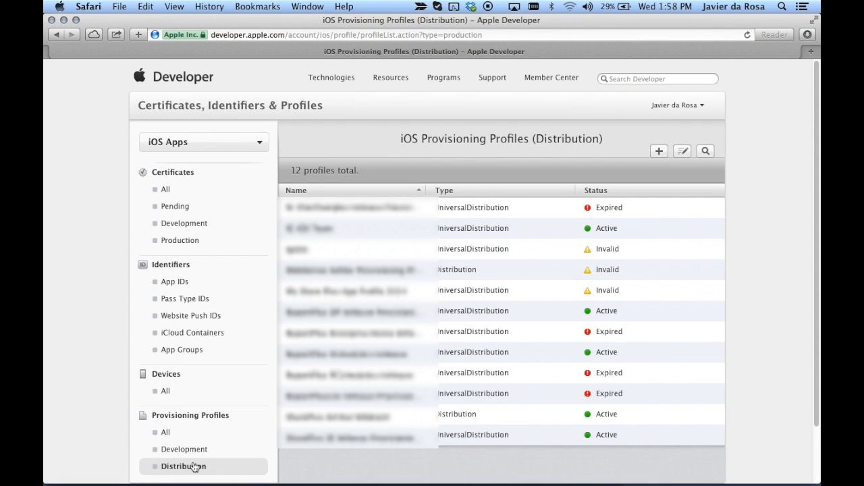
pyautogui.click(659, 153)
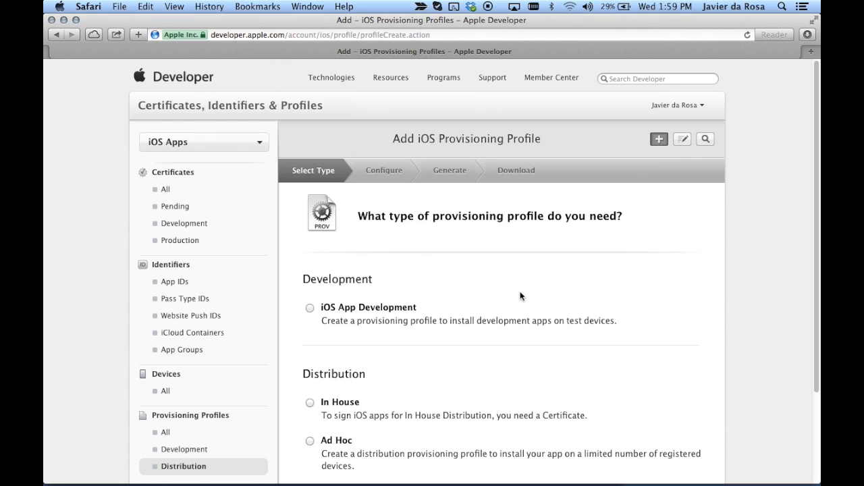
pyautogui.scroll(-4, 520, 295)
pyautogui.click(310, 289)
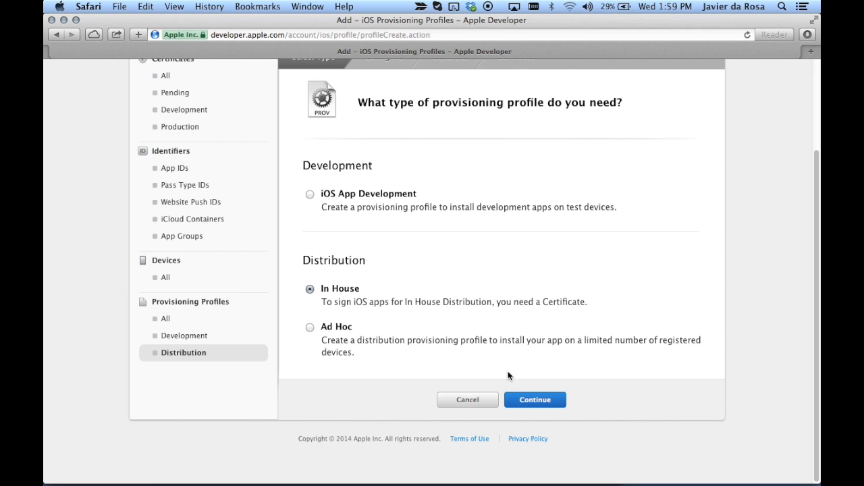
pyautogui.click(535, 399)
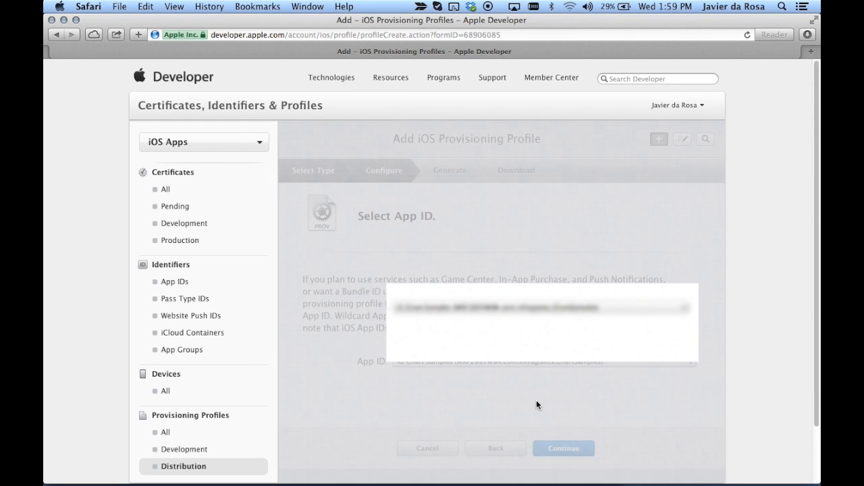
# Choose the App ID for the new distribution provisioning profile
pyautogui.scroll(-2, 536, 405)
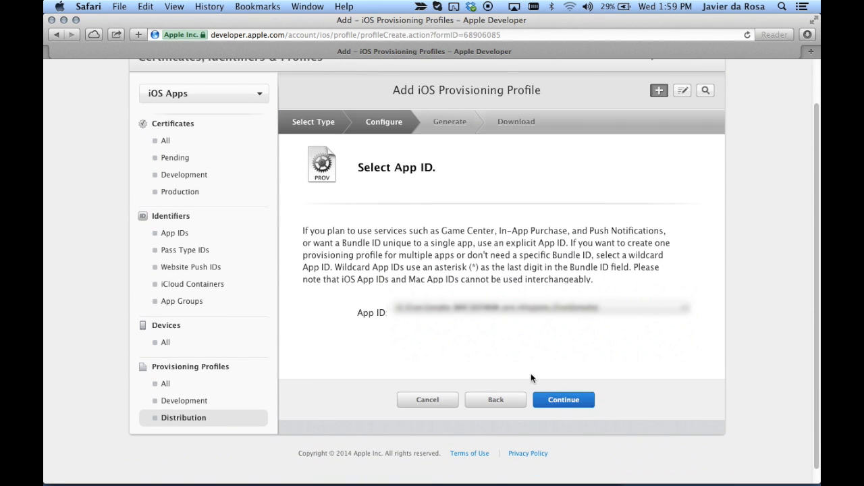
pyautogui.click(525, 312)
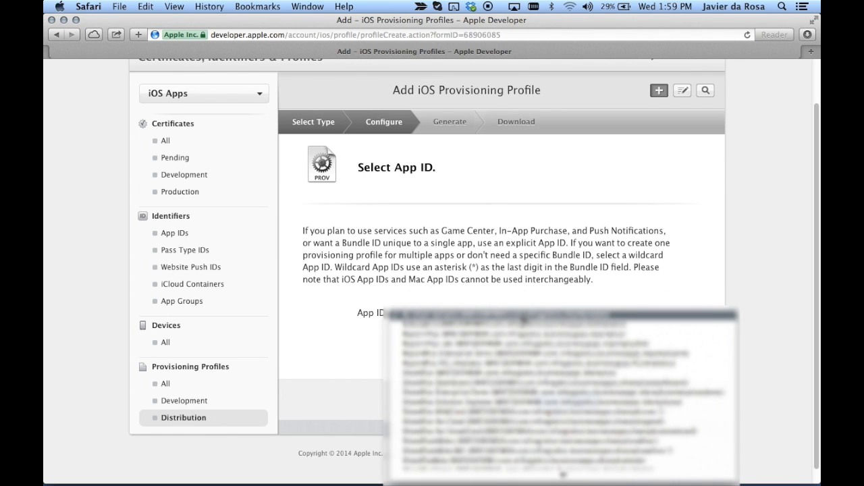
pyautogui.click(478, 455)
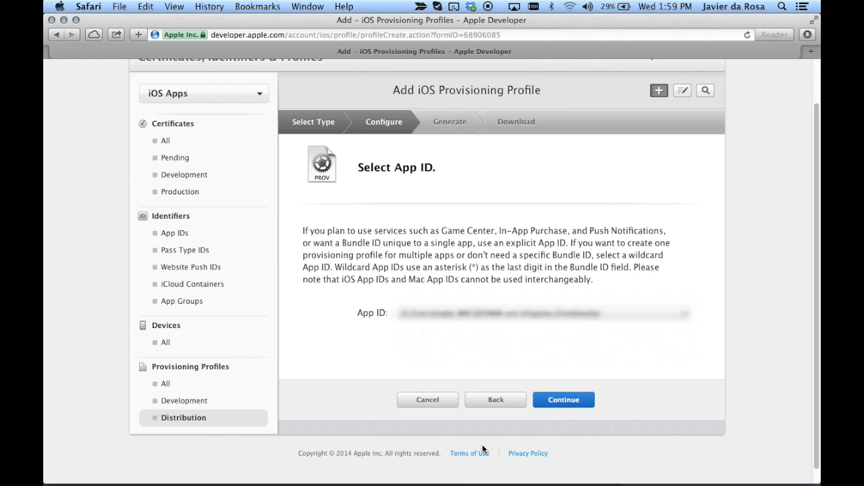
pyautogui.click(553, 403)
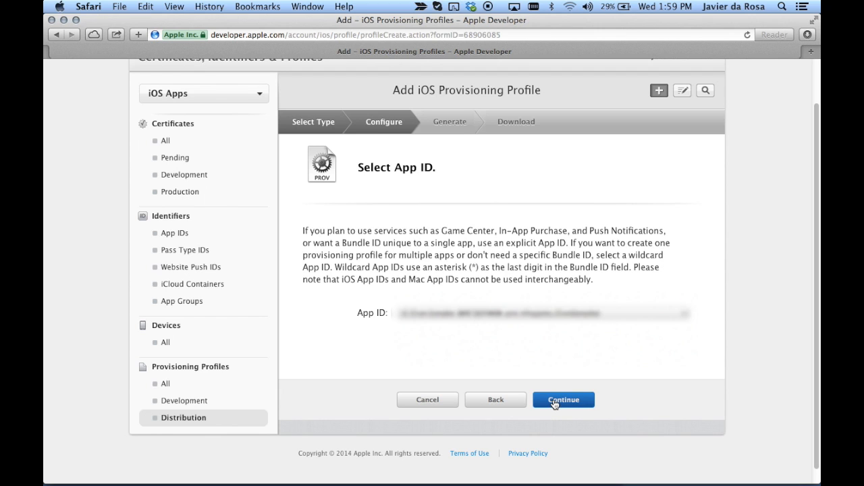
pyautogui.click(554, 402)
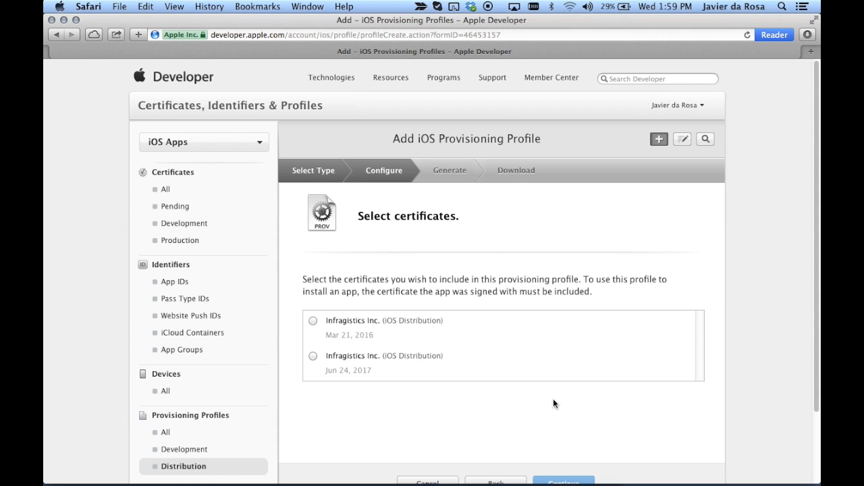
# Select the iOS Distribution certificate expiring Jun 24, 2017 for the profile
pyautogui.click(357, 362)
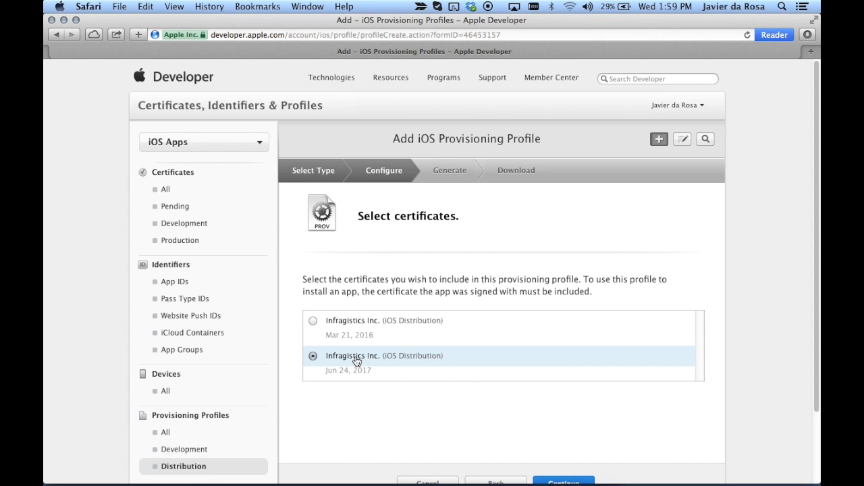
pyautogui.scroll(-3, 357, 362)
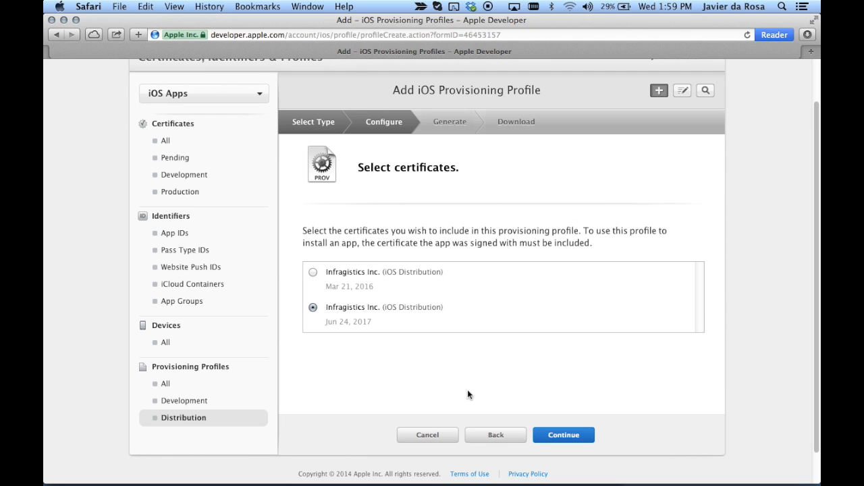
pyautogui.click(578, 437)
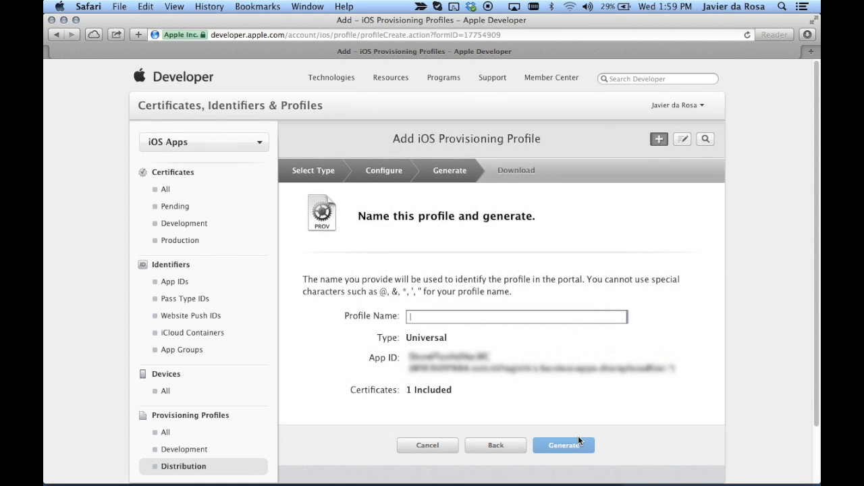
# Name the profile 'SharePlus Provisioning Profile 2014', generate it, and download the file
pyautogui.write('SharePl')
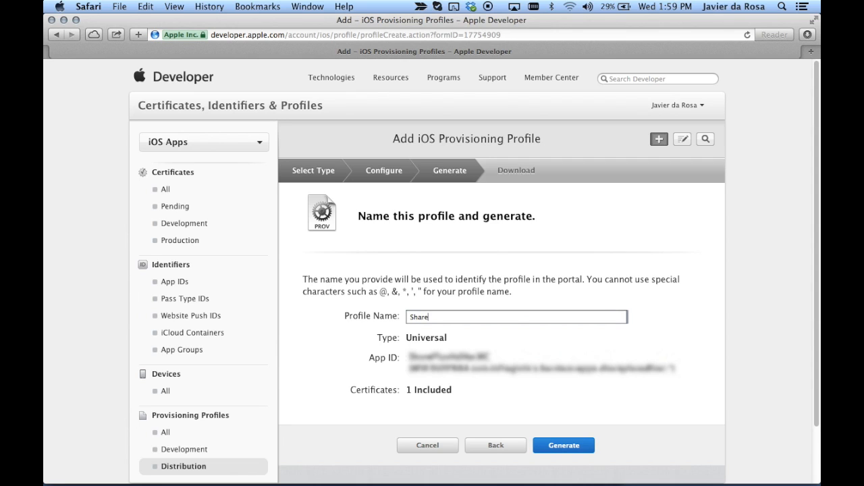
pyautogui.write('us Provisioning Profile 2014')
pyautogui.click(572, 449)
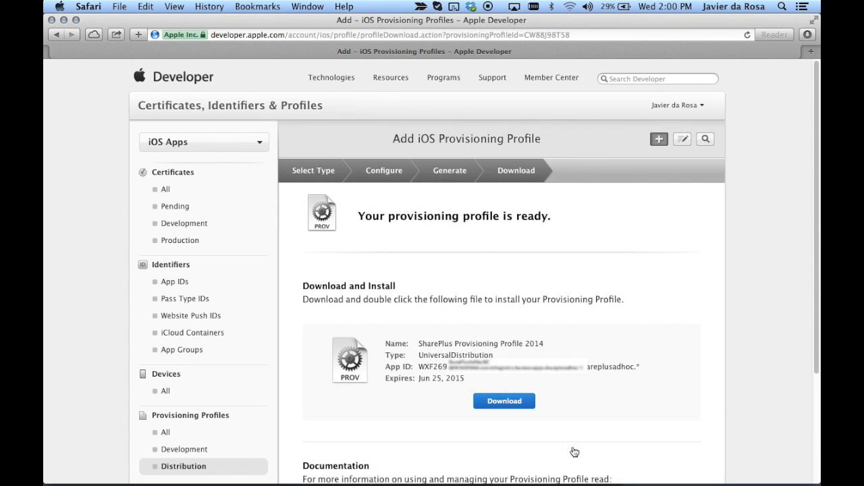
pyautogui.click(515, 405)
# Minimize Safari and Keychain Access, then move the downloaded .mobileprovision from Downloads onto the desktop
pyautogui.click(65, 20)
pyautogui.click(66, 20)
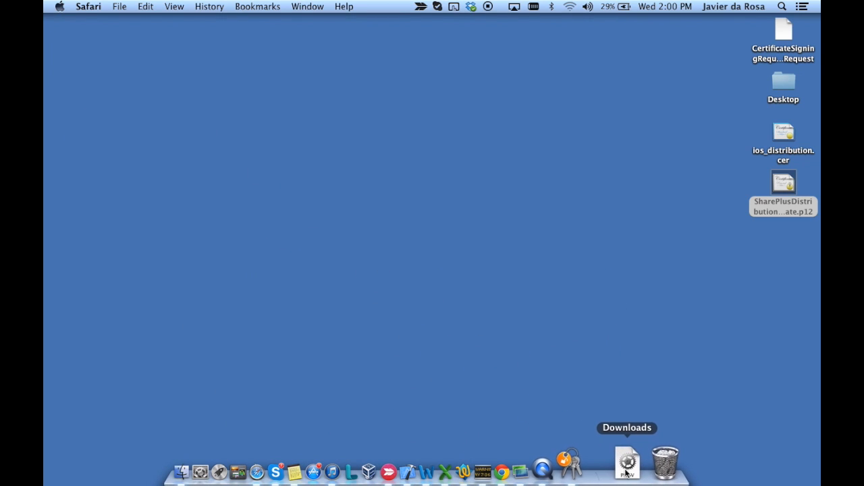
pyautogui.click(626, 465)
pyautogui.moveTo(587, 380); pyautogui.dragTo(786, 255)
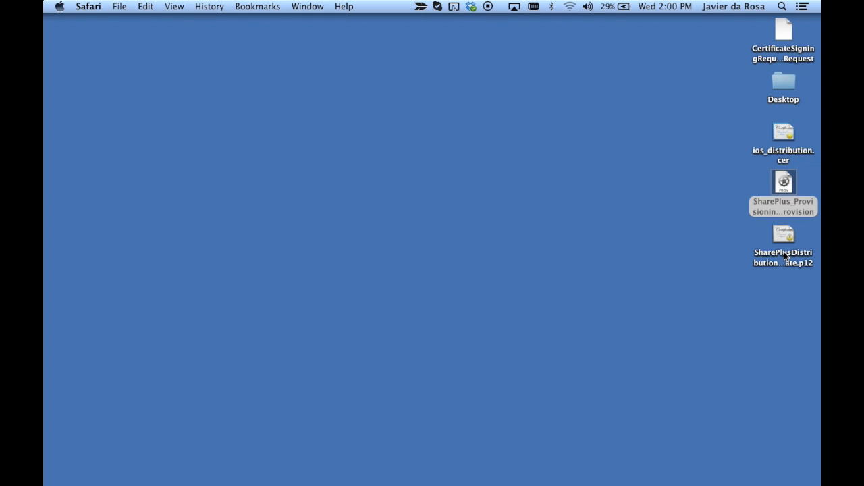
# Select both the provisioning profile and SharePlusDistributionCertificate.p12 on the desktop
pyautogui.click(786, 184)
pyautogui.click(787, 240)
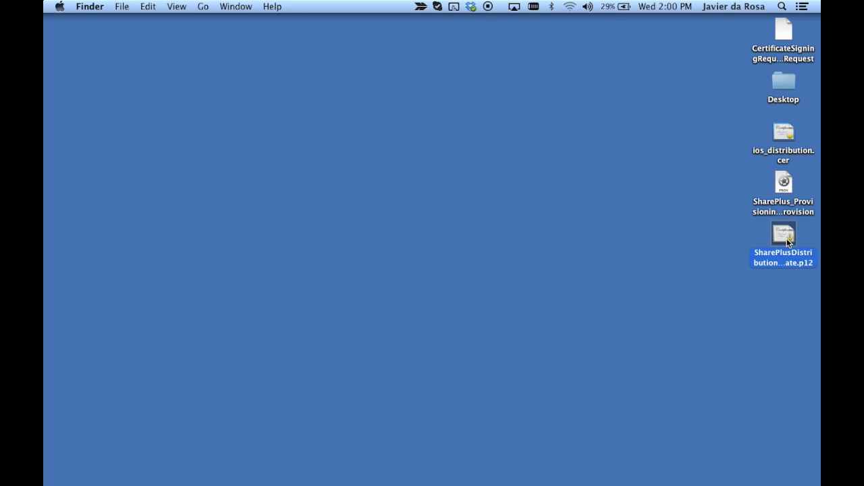
pyautogui.keyDown('super'); pyautogui.click(784, 184); pyautogui.keyUp('super')
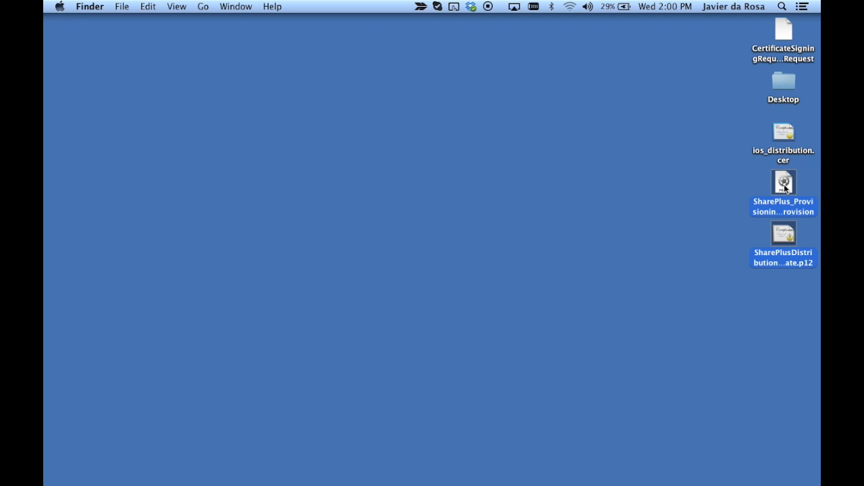
# Compress the two selected files and rename Archive.zip to SharePlusResigningResources.zip
pyautogui.rightClick(784, 184)
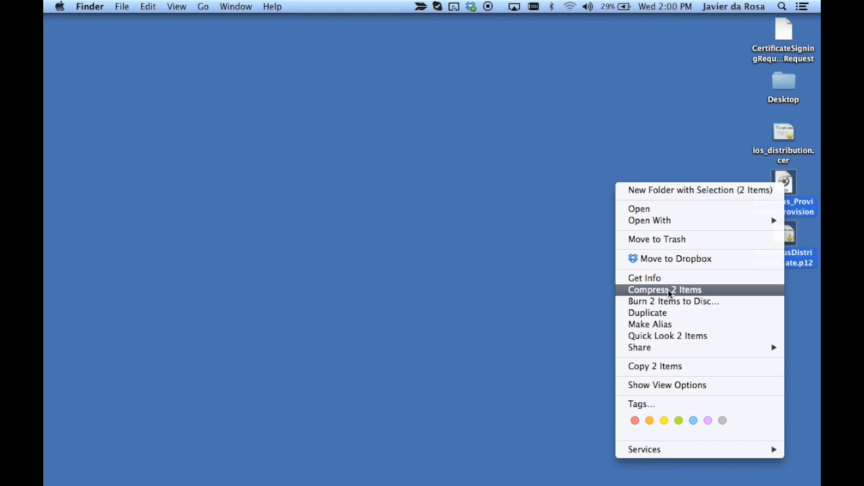
pyautogui.click(668, 289)
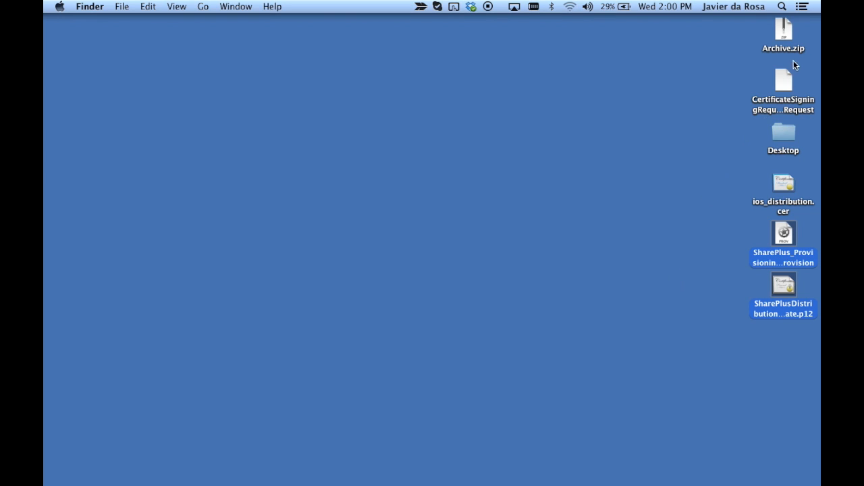
pyautogui.click(789, 42)
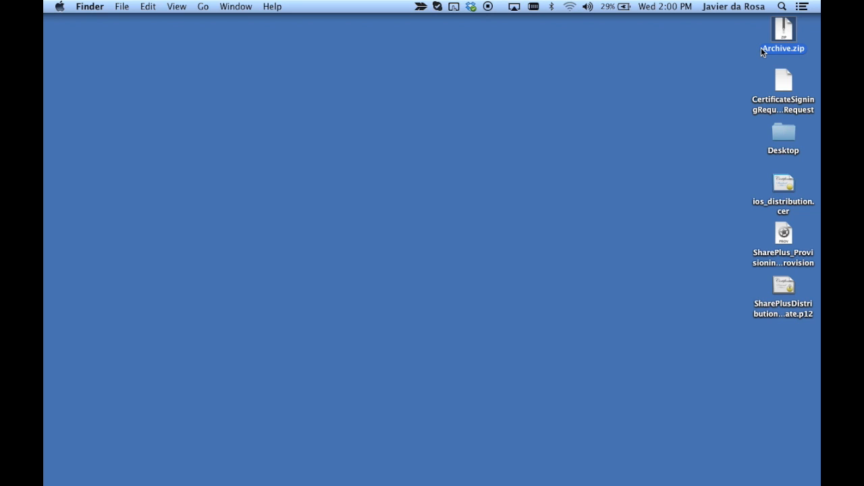
pyautogui.press('Return')
pyautogui.write('Sha')
pyautogui.write('rePlus')
pyautogui.write('Resignin')
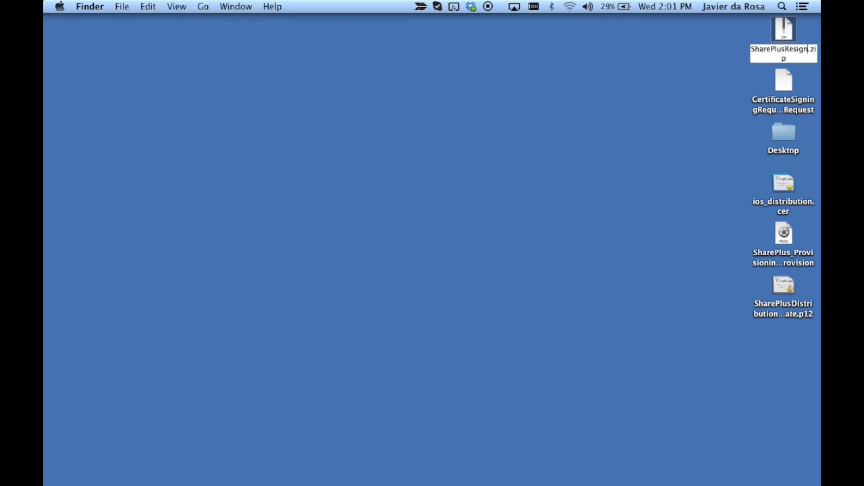
pyautogui.write('gResou')
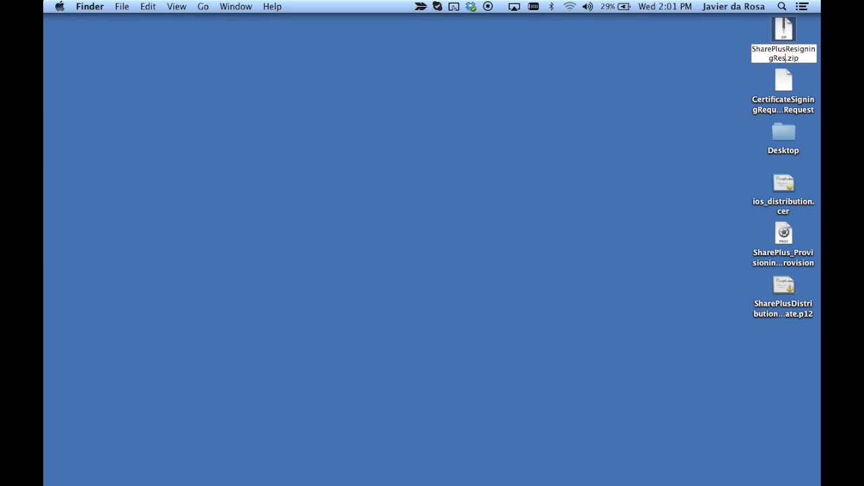
pyautogui.write('rces')
pyautogui.press('Return')
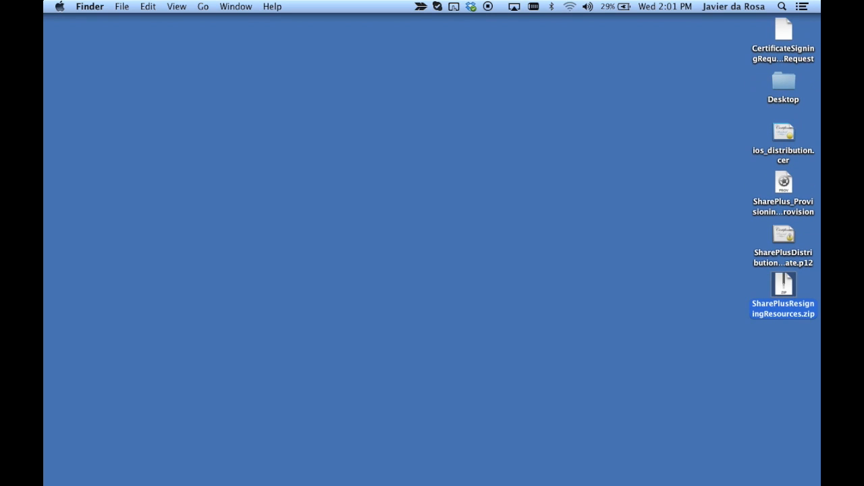